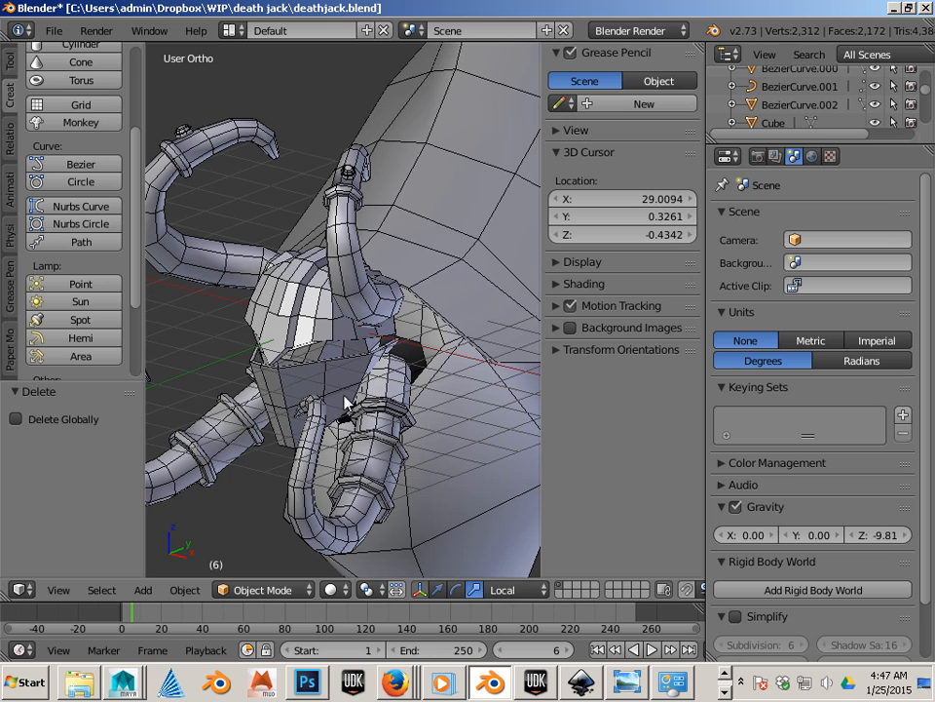
- Place the 3D cursor at several free spots in the empty space beside the separate helmet piece
key(KP_Decimal)
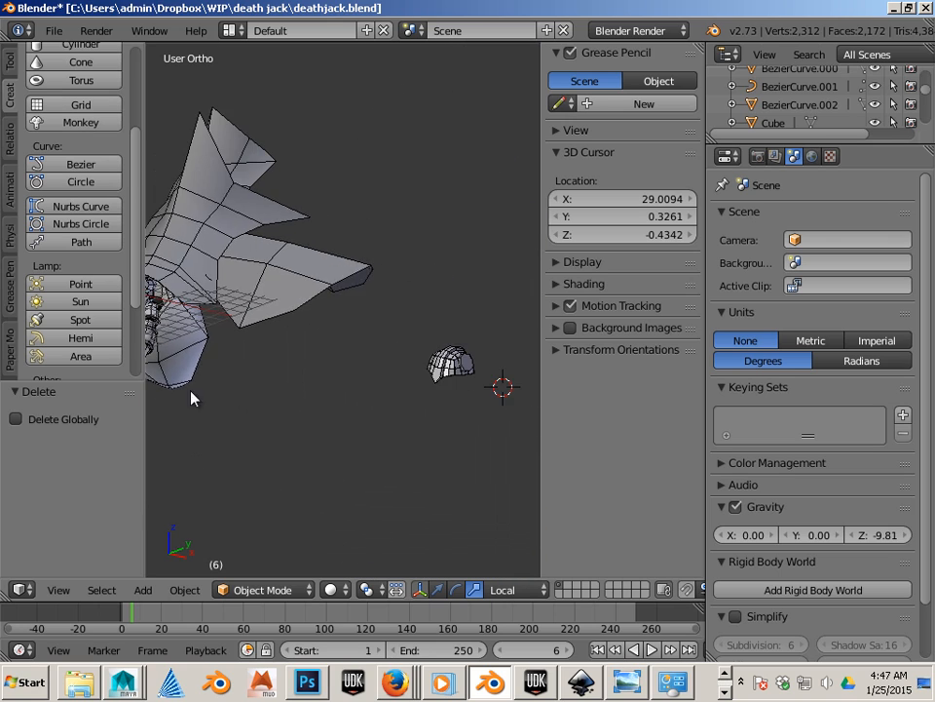
scroll(230, 396, up, 5)
shift+middle_drag(407, 440, 203, 328)
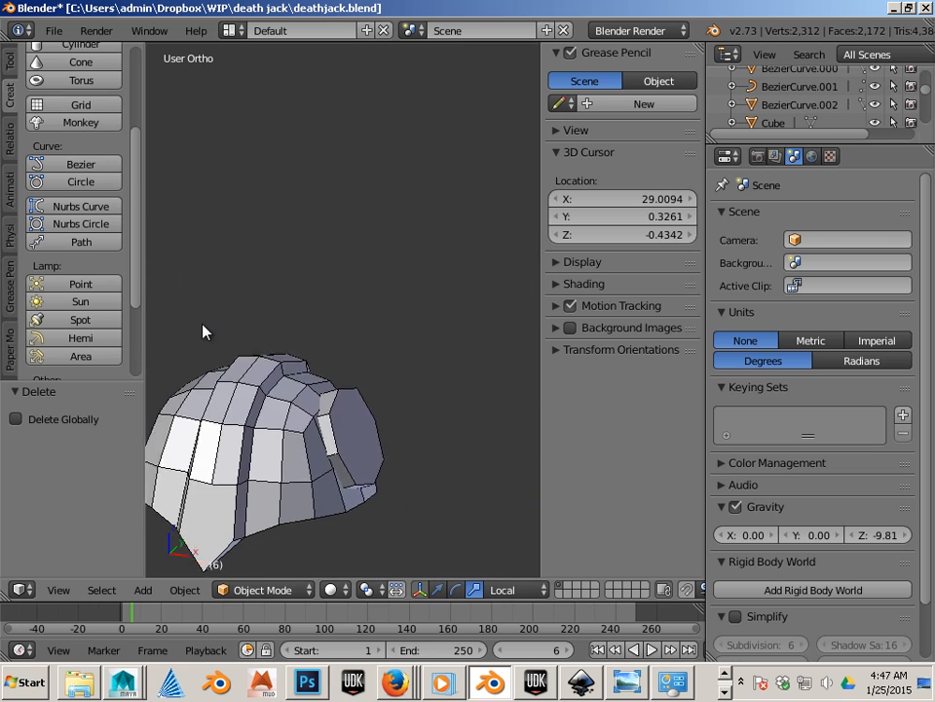
middle_drag(292, 351, 369, 428)
scroll(299, 370, down, 2)
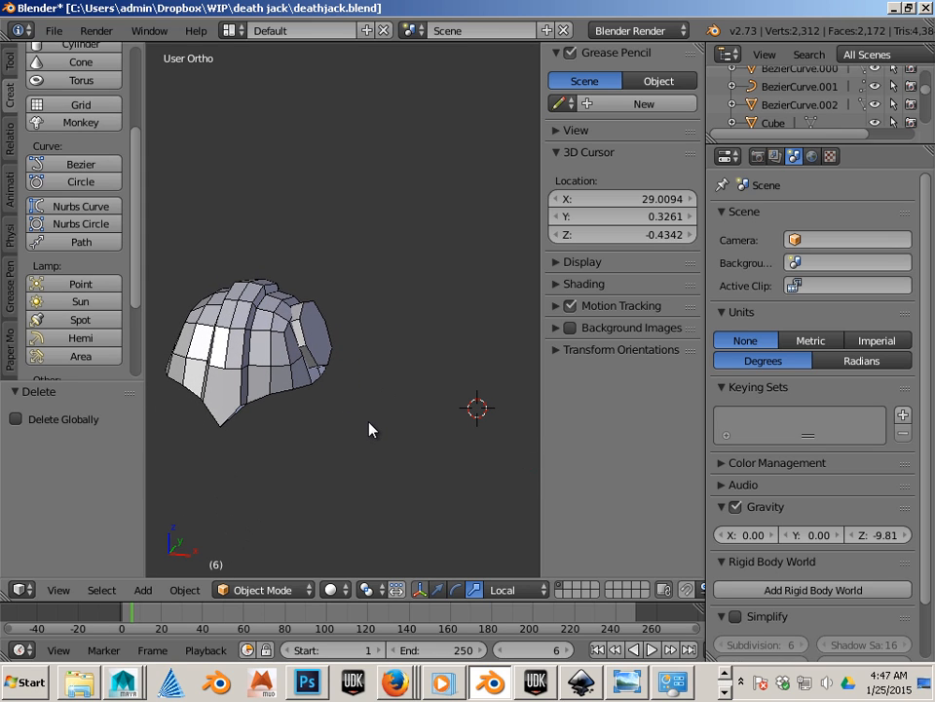
click(347, 282)
click(394, 367)
click(336, 312)
click(381, 291)
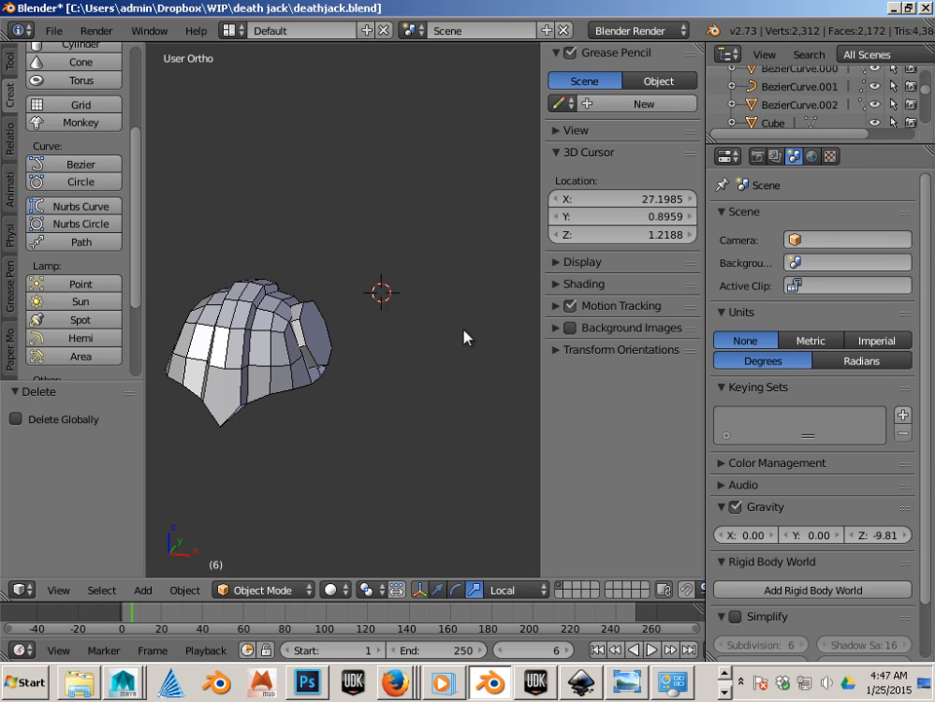
click(426, 370)
click(341, 338)
click(376, 368)
click(361, 363)
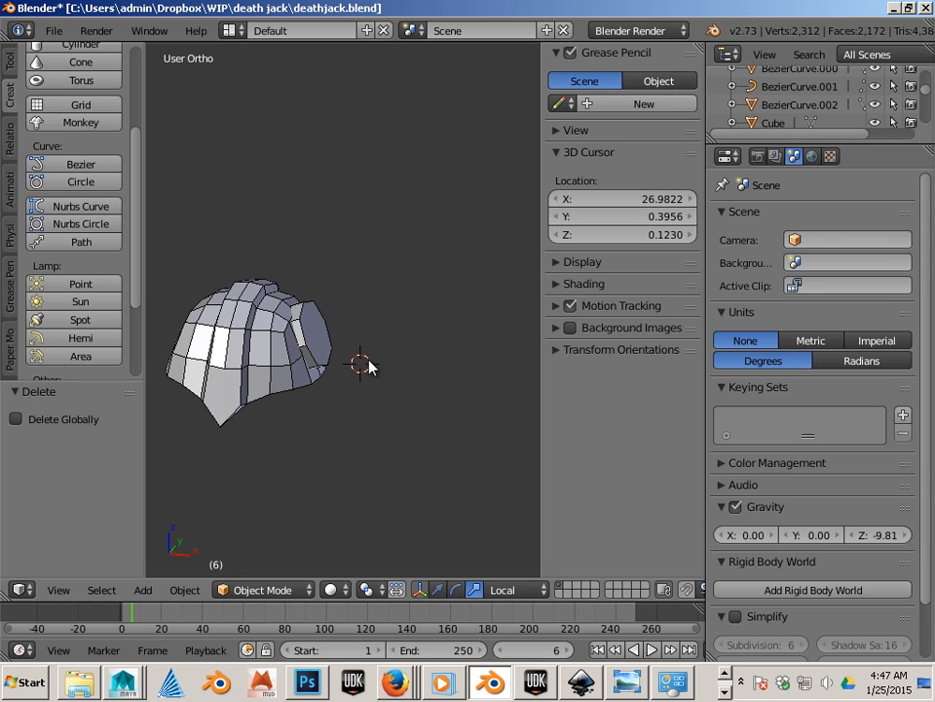
click(368, 361)
click(384, 305)
click(411, 359)
click(348, 360)
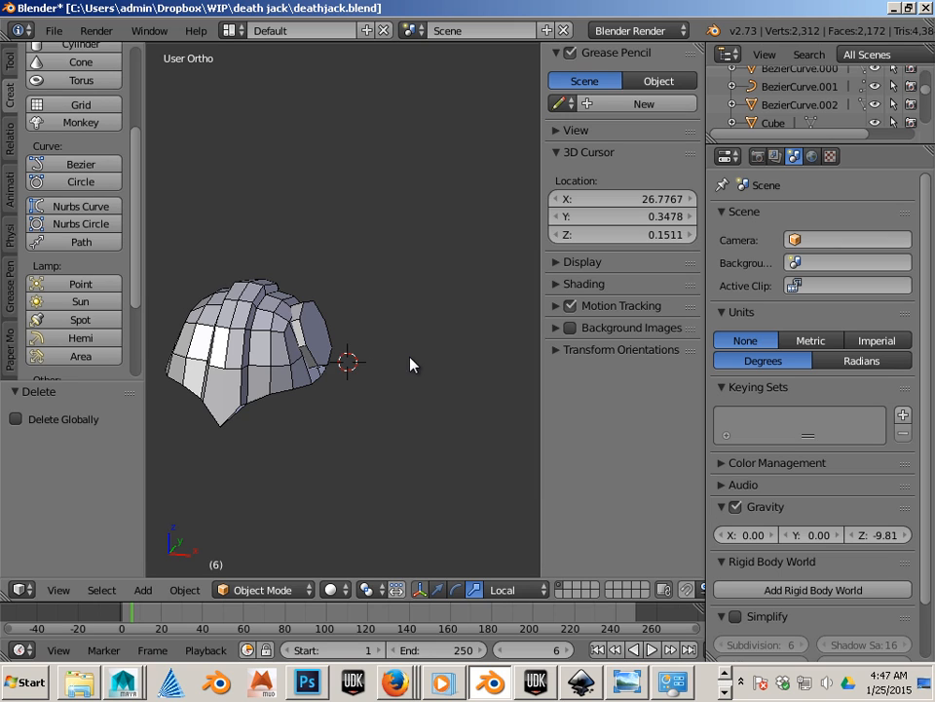
click(409, 357)
click(379, 378)
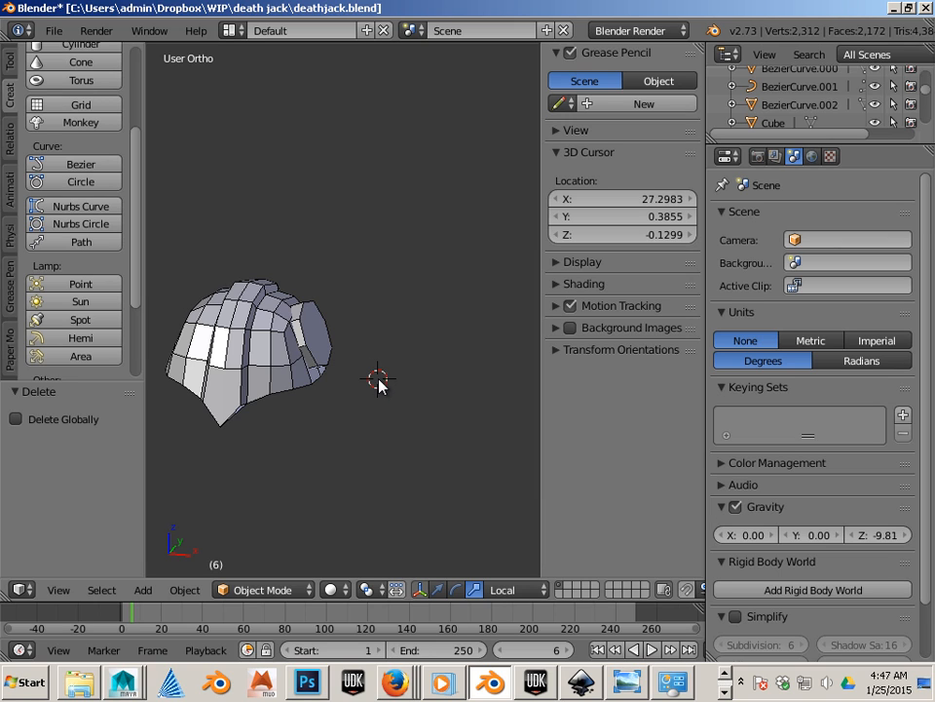
- Snap the 3D cursor to the centre vertex of the disc on the helmet's side and return to Object Mode
right_click(317, 343)
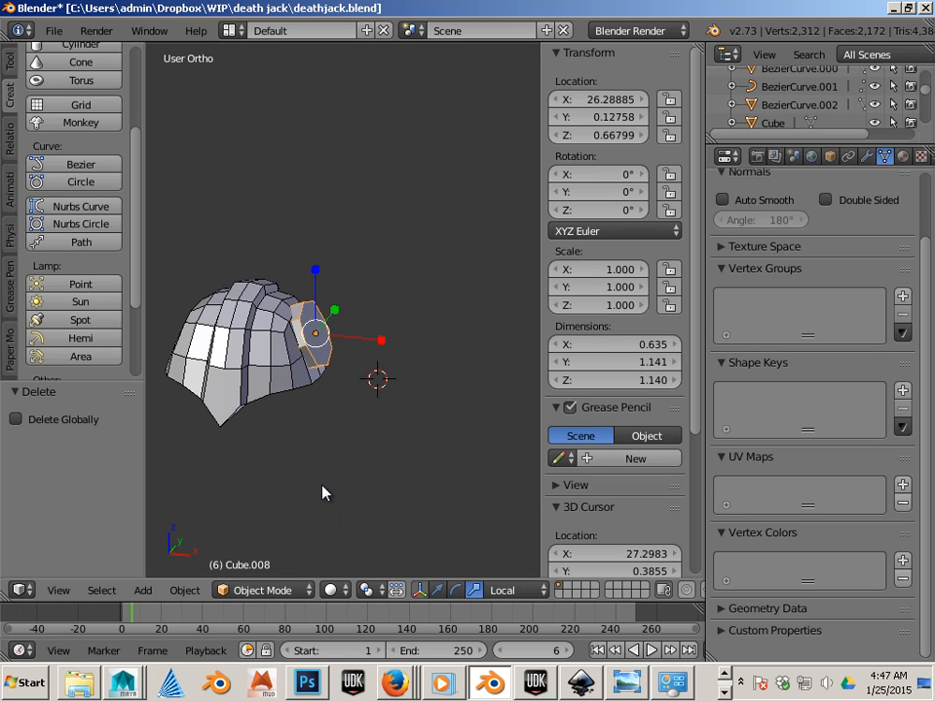
key(Tab)
key(a)
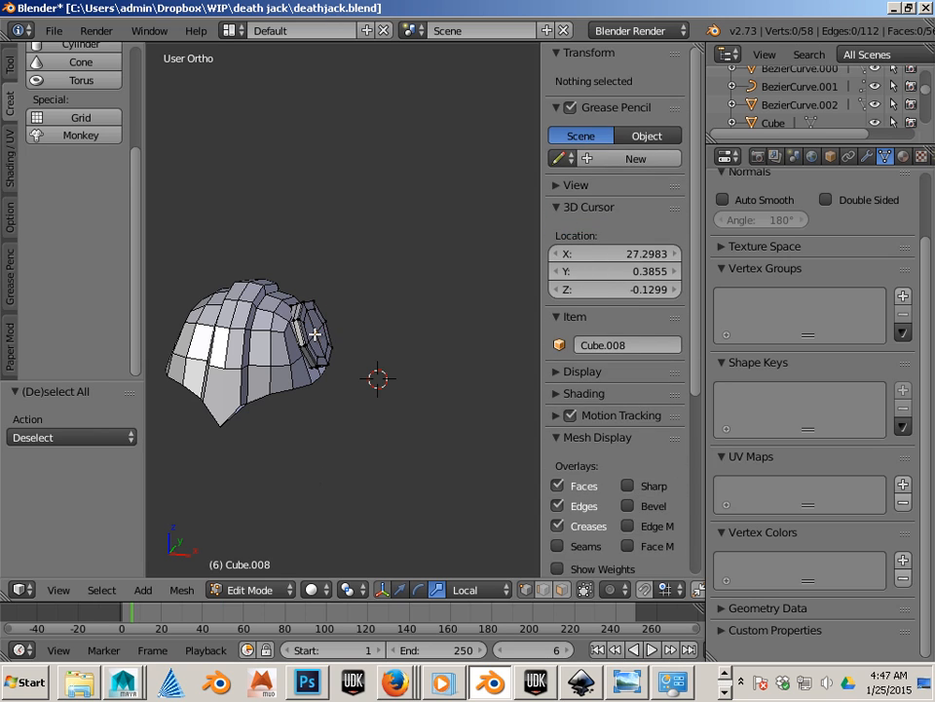
right_click(315, 334)
click(182, 589)
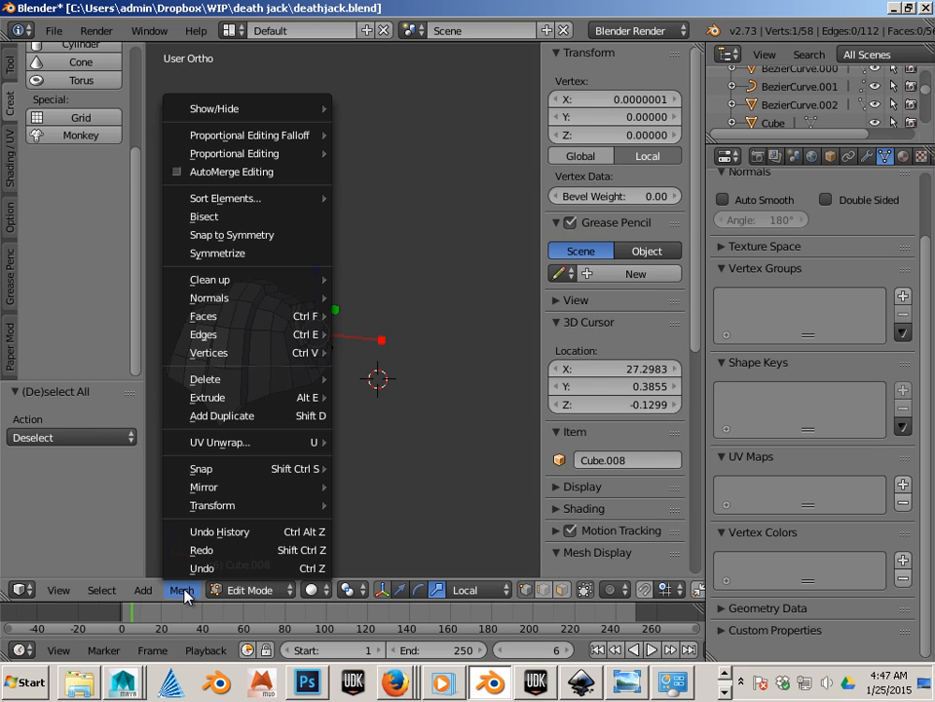
mouse_move(227, 469)
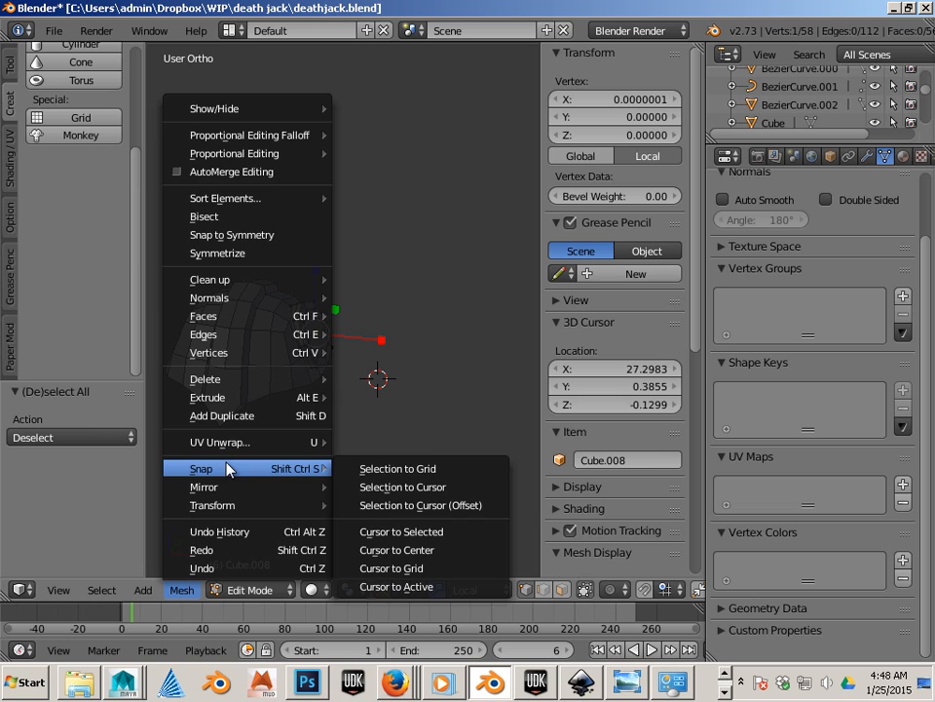
click(418, 532)
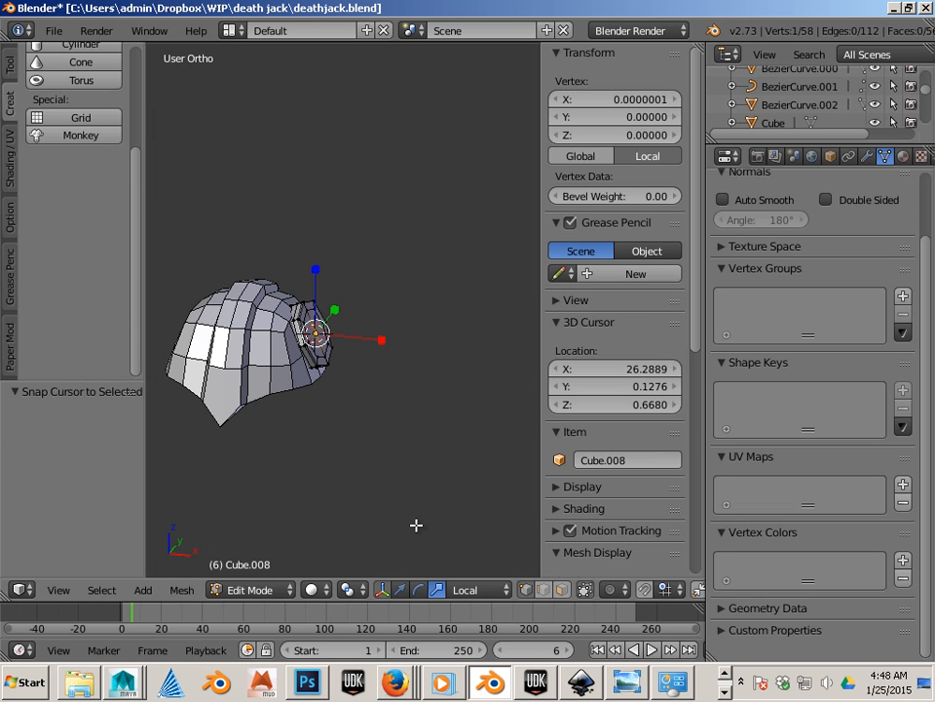
key(Tab)
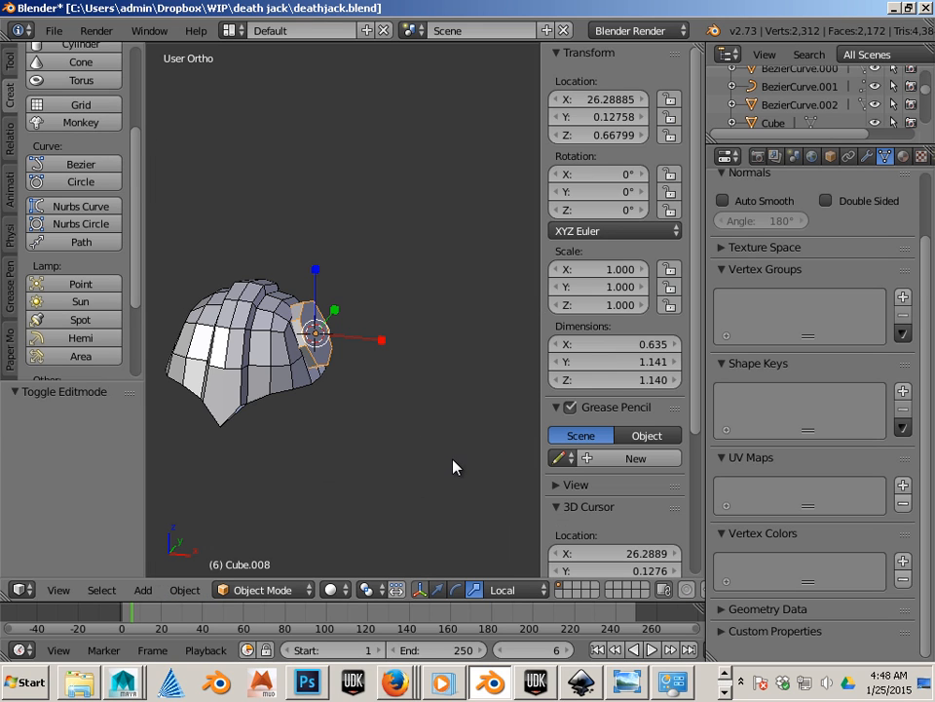
- Add a Bezier curve at the 3D cursor and move it about 1.07 along X so it starts at the disc's centre
scroll(107, 132, up, 4)
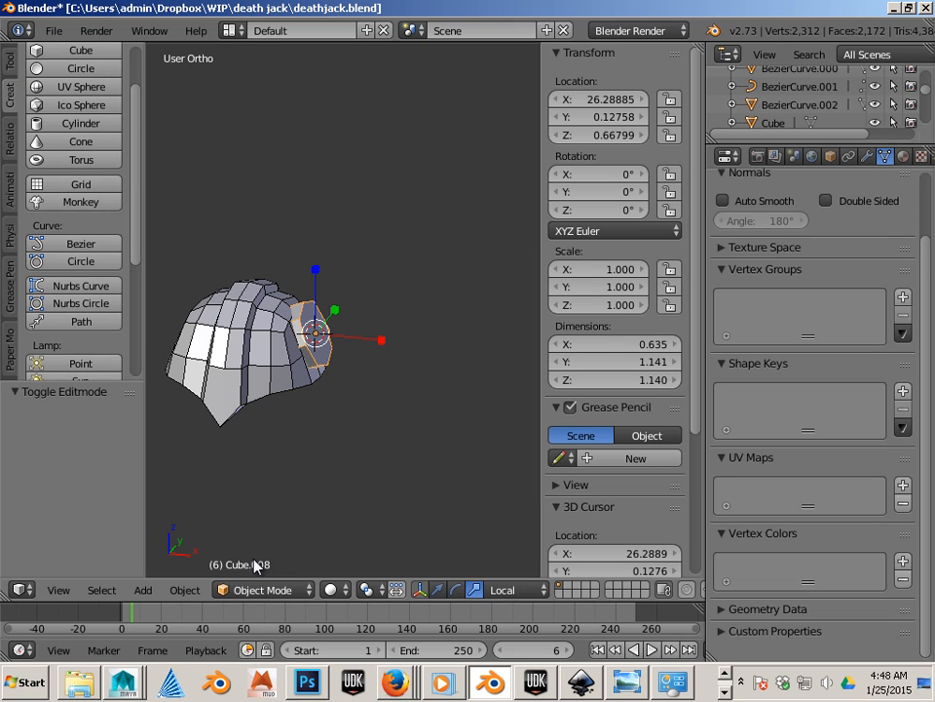
click(84, 246)
key(a)
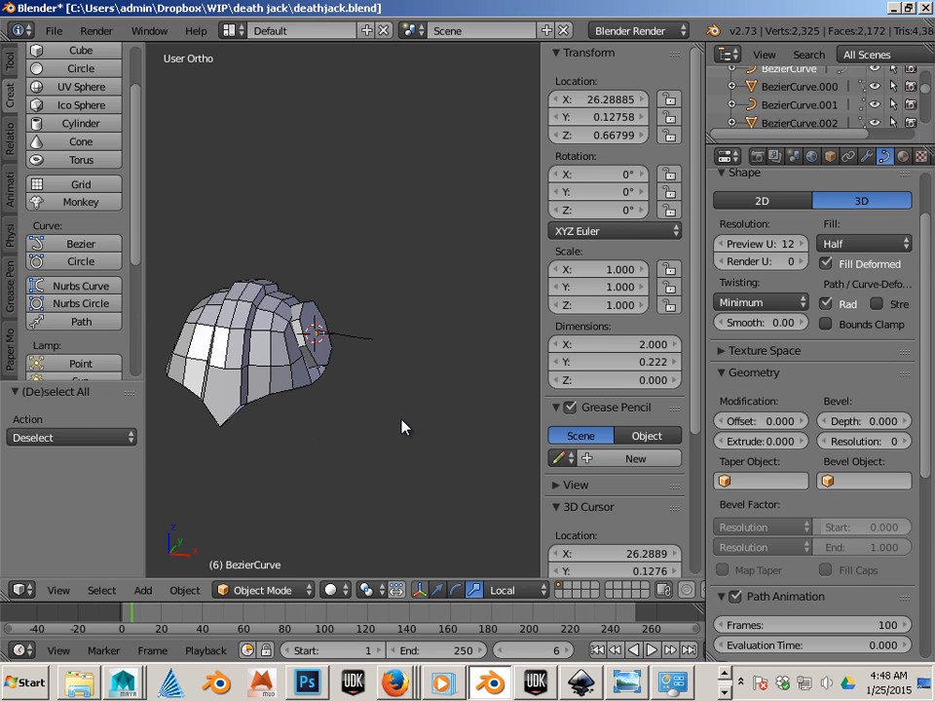
scroll(401, 425, up, 3)
right_click(352, 358)
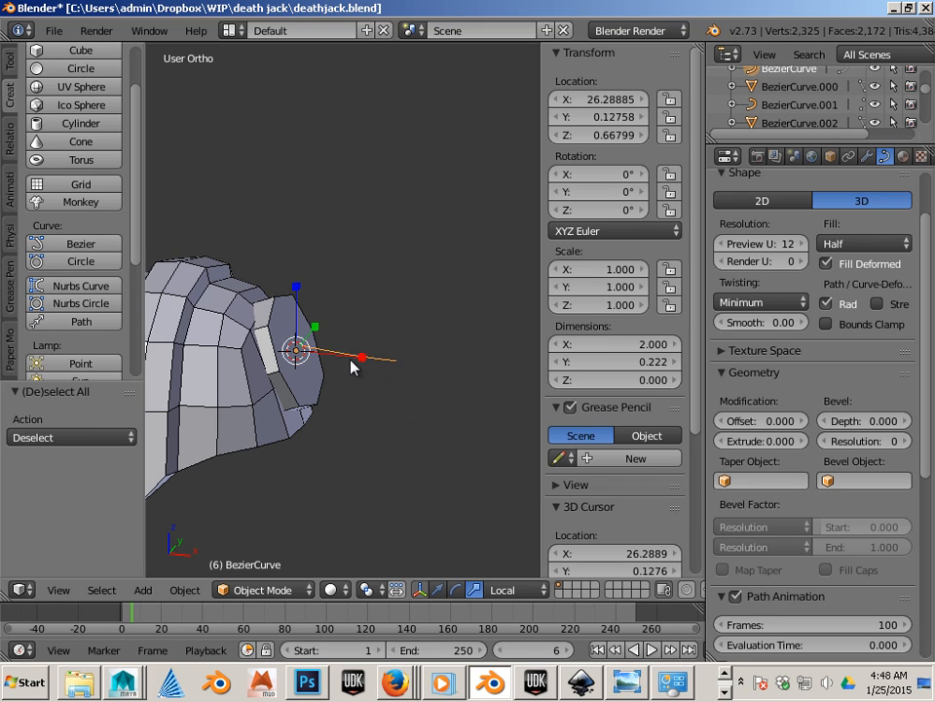
key(w)
drag(358, 363, 466, 376)
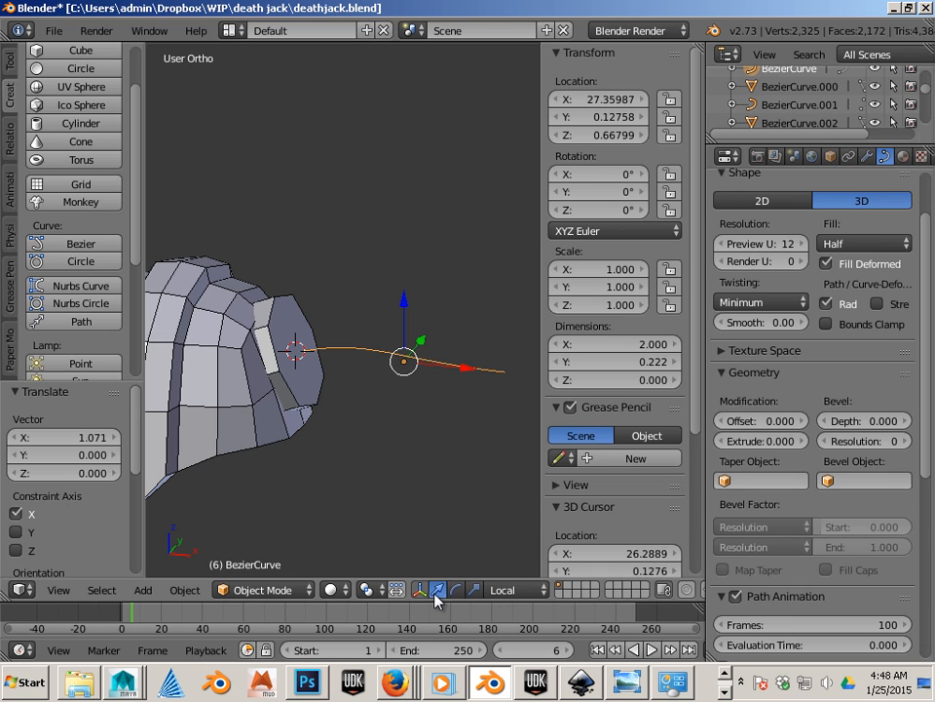
- Raise the Bezier curve's outer end control point about 2.62 along its local Z axis in Edit Mode
middle_drag(443, 458, 394, 438)
key(Tab)
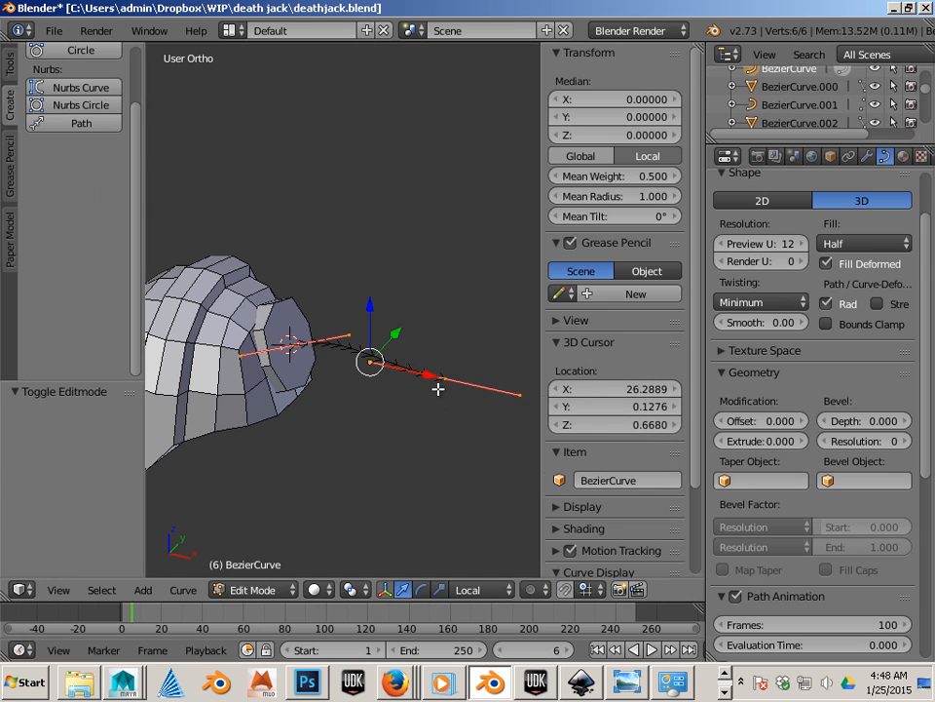
right_click(444, 390)
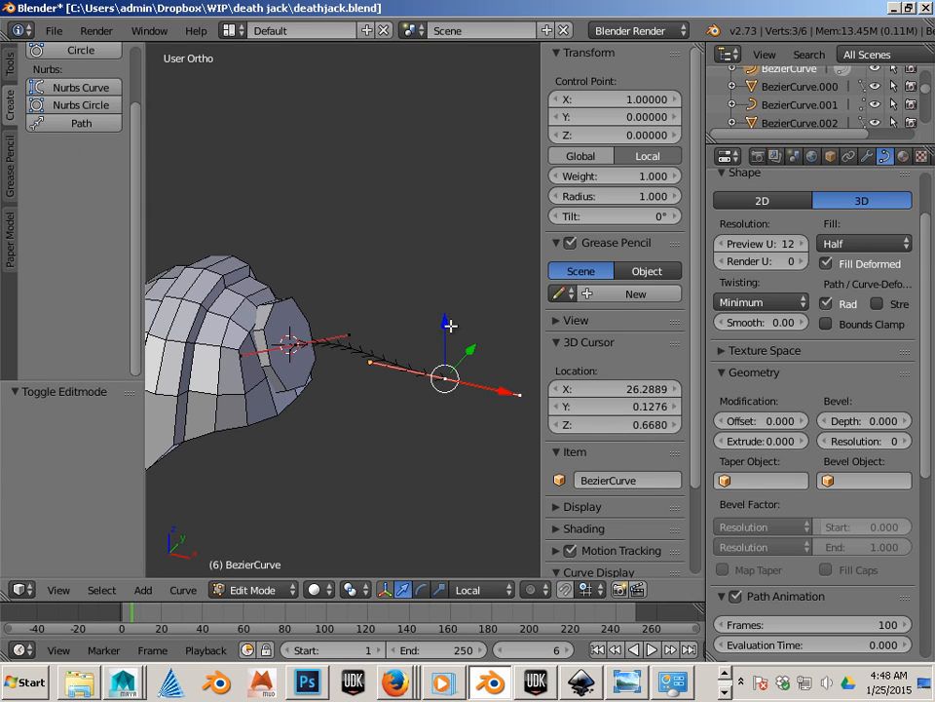
drag(446, 326, 428, 402)
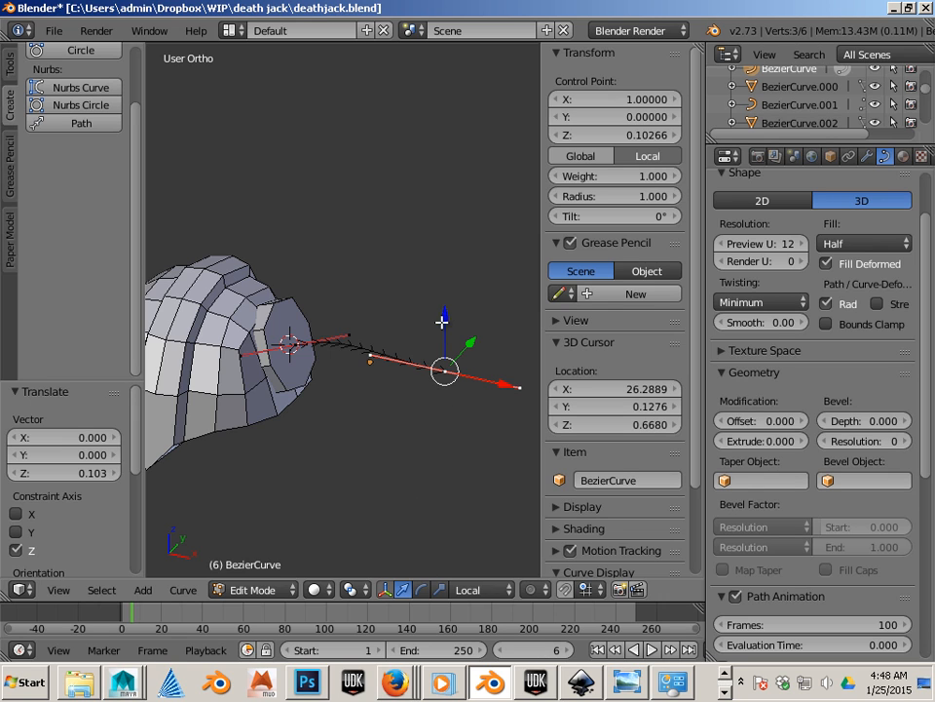
drag(442, 321, 422, 146)
- Move the raised end point's inner handle about 0.55 in X, -0.31 in Y and -0.89 in Z to steepen the curve
right_click(369, 187)
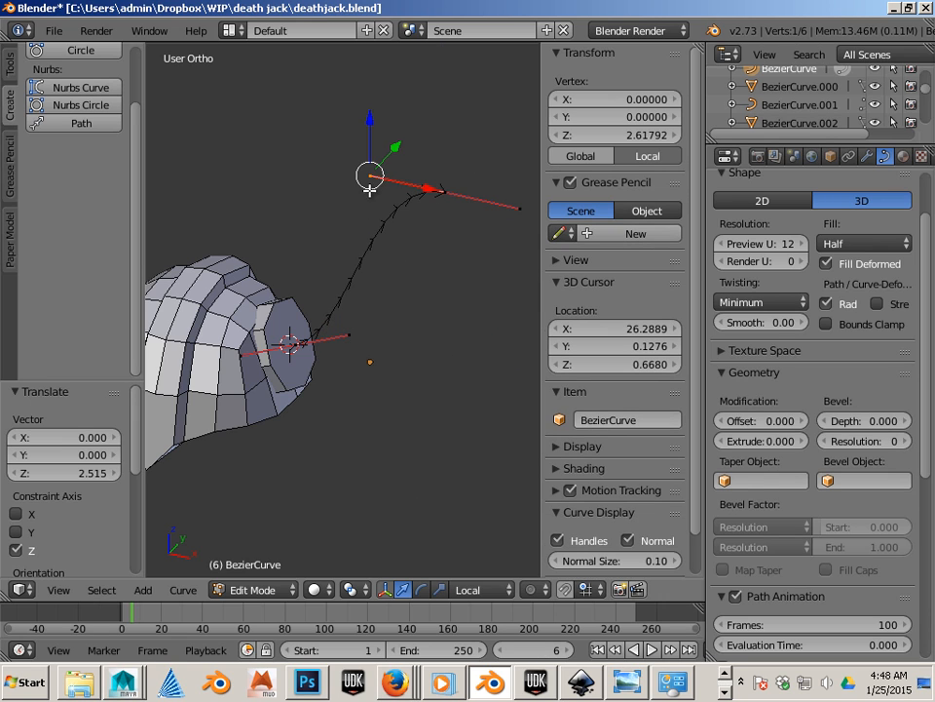
key(g)
click(399, 273)
- Shift the raised end point back over the helmet to about X 0.23, Y -0.93, Z 2.64
right_click(444, 193)
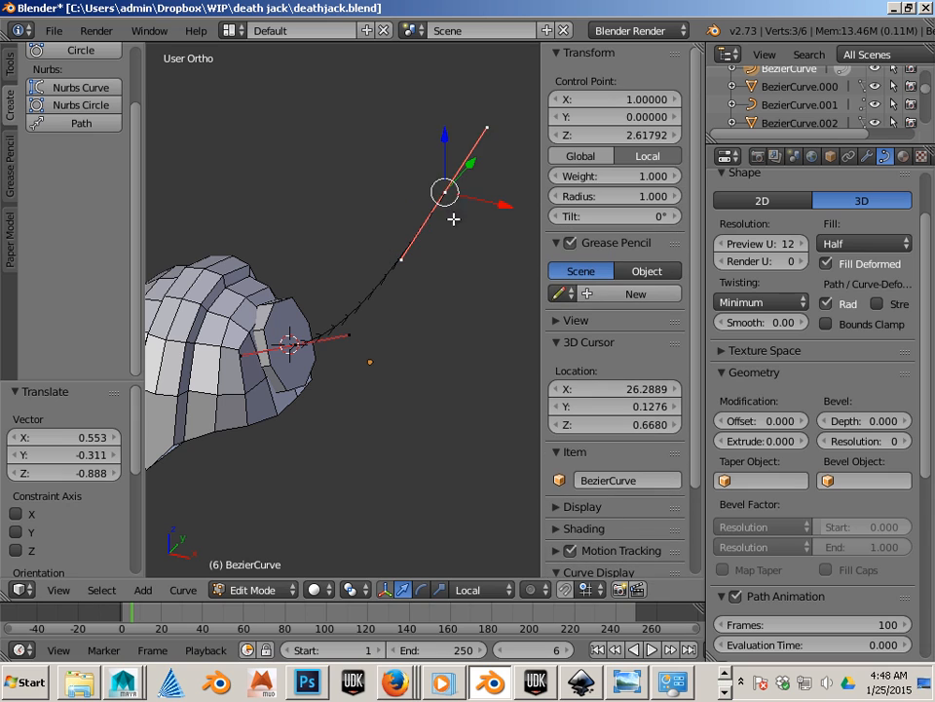
key(g)
click(385, 217)
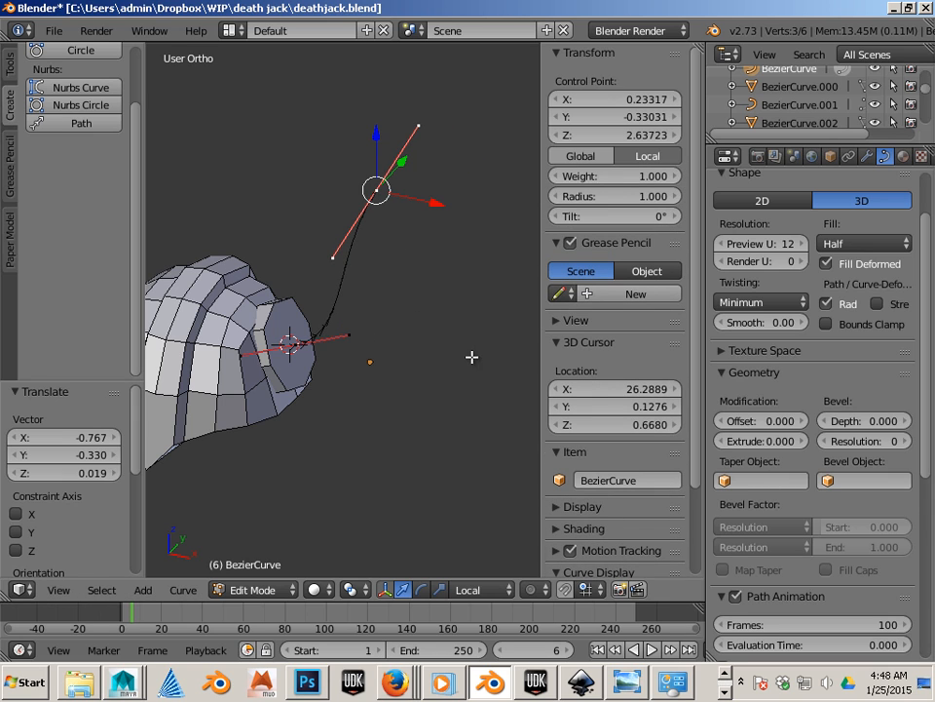
scroll(472, 356, down, 8)
mouse_move(426, 355)
middle_down()
mouse_move(329, 354)
mouse_move(436, 352)
middle_up()
scroll(437, 358, up, 5)
drag(443, 208, 408, 200)
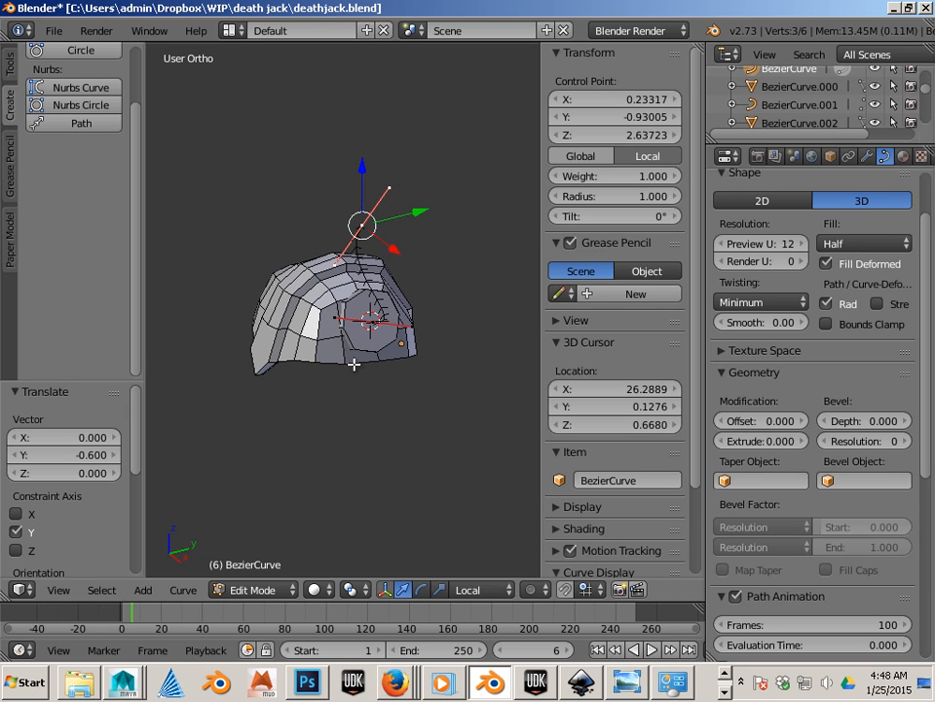
- Extrude a new control point from the curve's upper end, offset about 1.50 in X, 0.45 in Y and 1.07 in Z
mouse_move(353, 364)
middle_down()
mouse_move(359, 395)
mouse_move(473, 380)
mouse_move(340, 438)
mouse_move(307, 429)
mouse_move(353, 389)
middle_up()
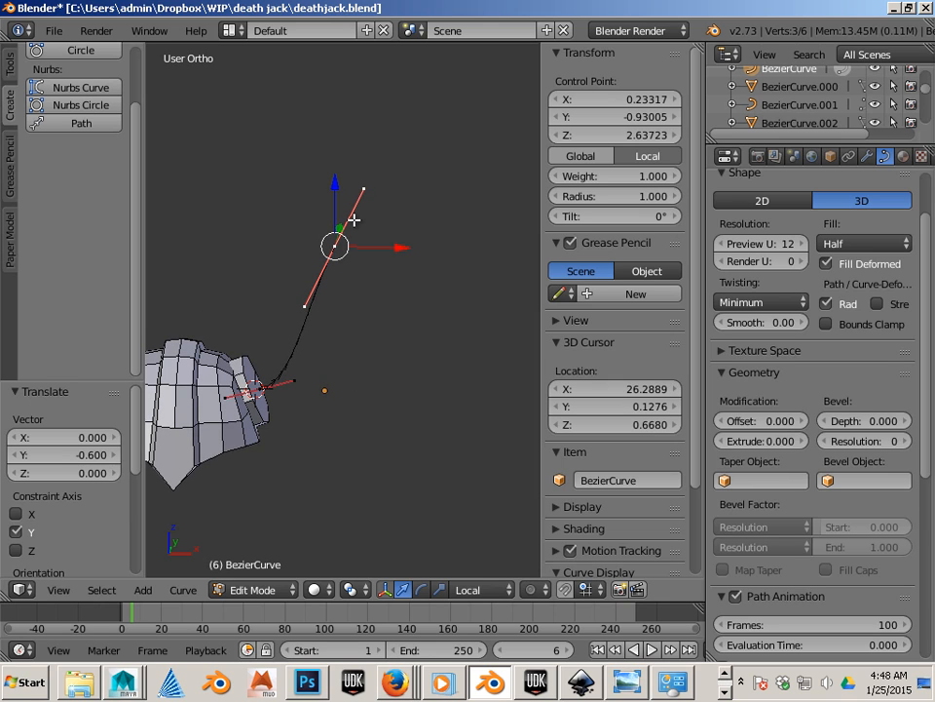
key(e)
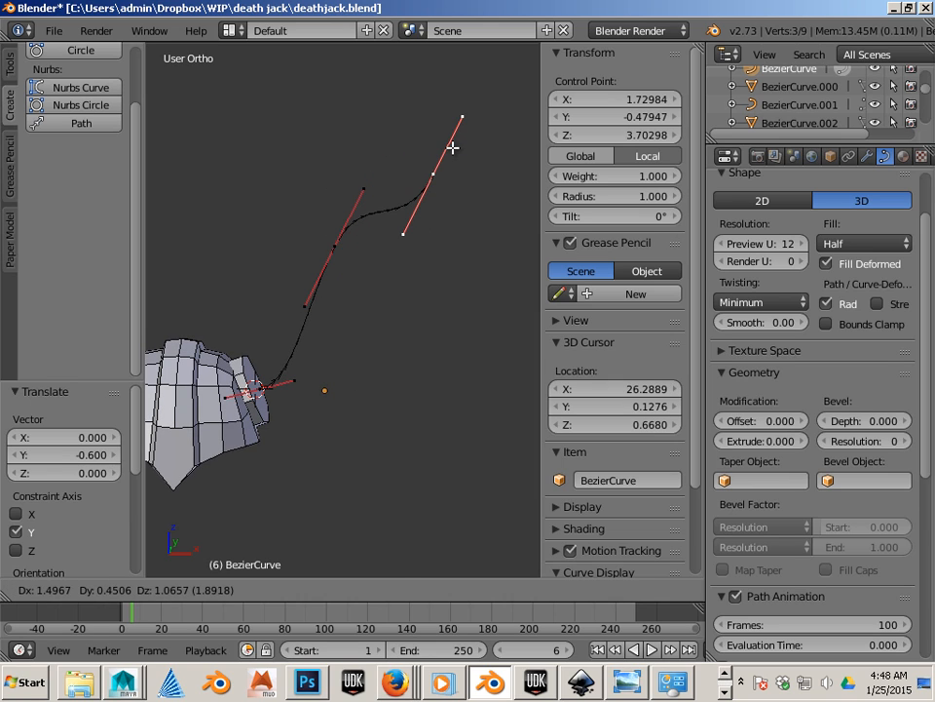
click(453, 148)
right_click(453, 148)
- Move the curve's middle control point about -0.99 along local X, back toward the helmet
right_click(337, 248)
drag(401, 249, 354, 247)
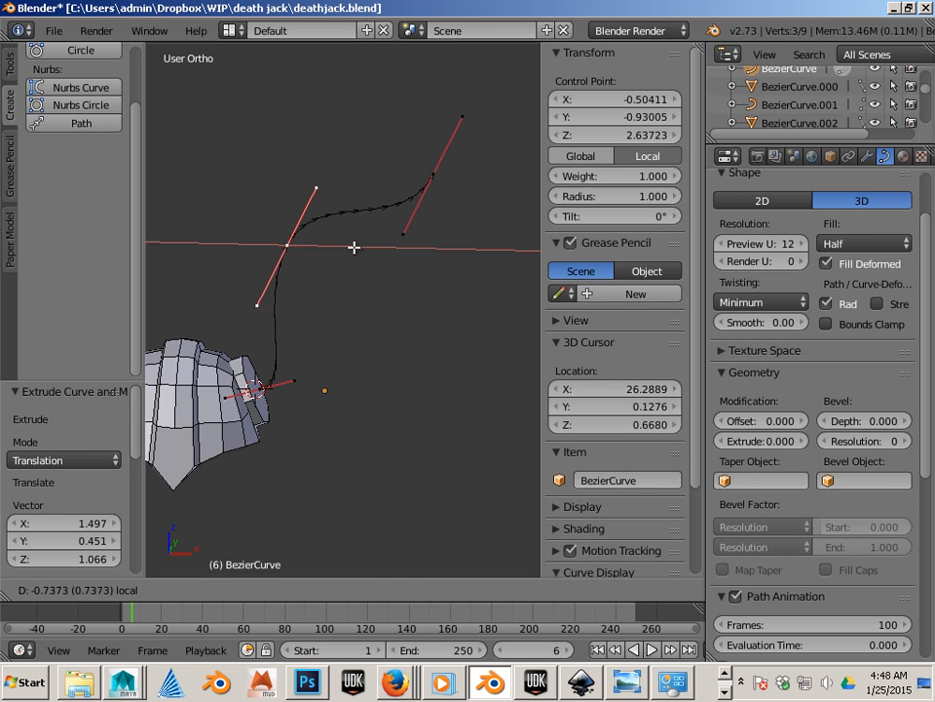
click(335, 247)
- Move the curve's extruded end point outward and down to about X 2.97, Y -0.16, Z 1.96
right_click(440, 180)
key(g)
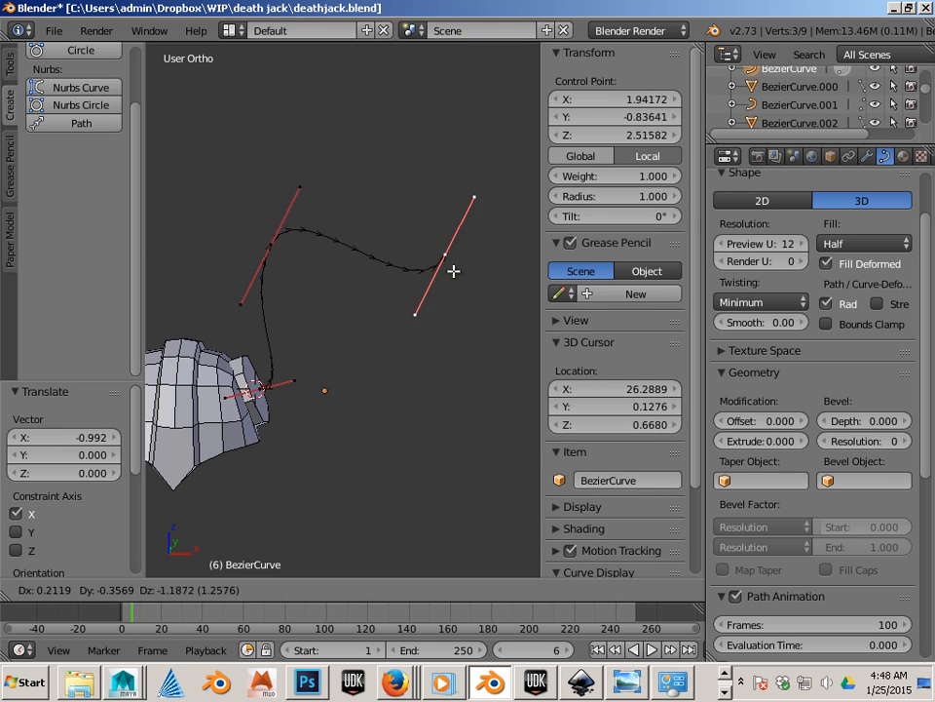
click(518, 306)
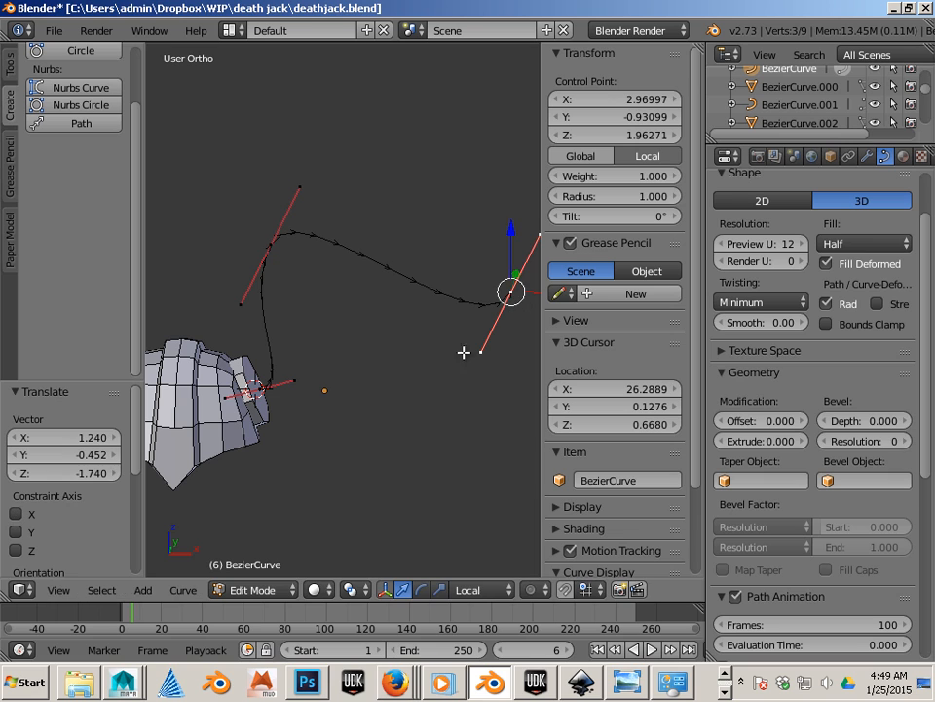
middle_drag(420, 376, 247, 426)
drag(278, 370, 326, 370)
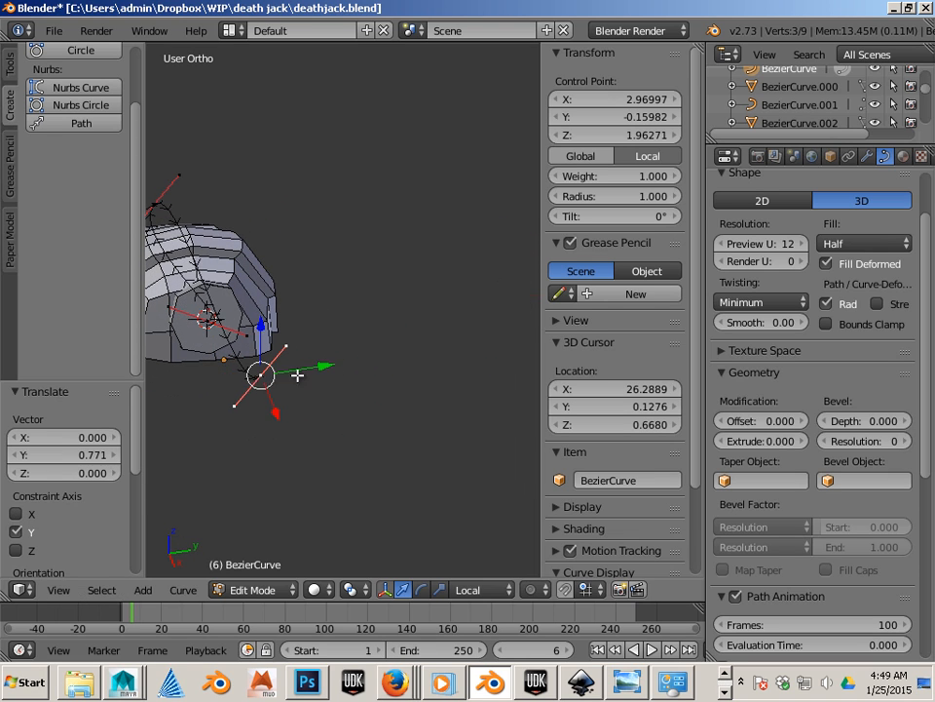
- Move the curve's middle control point about -0.57 along local Y
shift+middle_drag(296, 376, 453, 365)
right_click(314, 195)
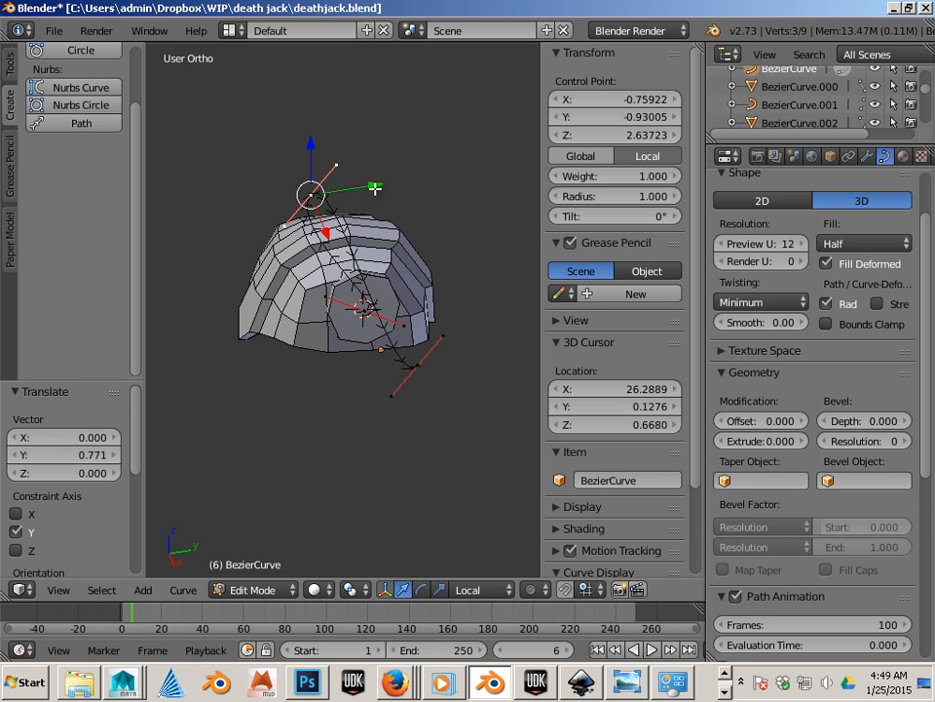
drag(376, 188, 335, 187)
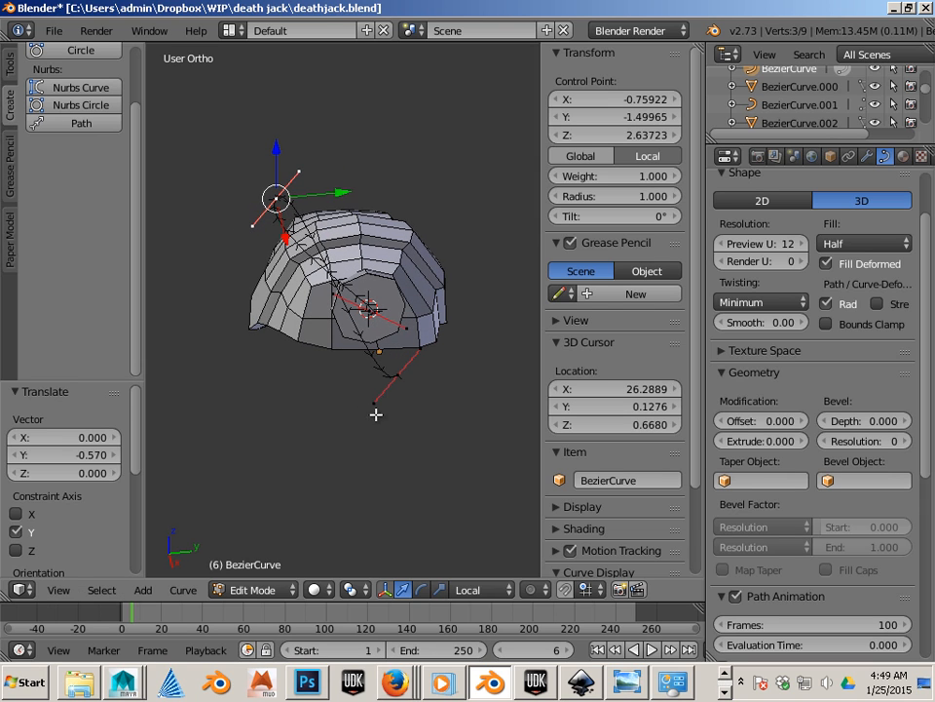
- Move the lower handle of the curve's outer end point about -1.23 along local X
right_click(376, 404)
mouse_move(327, 422)
middle_down()
mouse_move(479, 410)
mouse_move(340, 438)
middle_up()
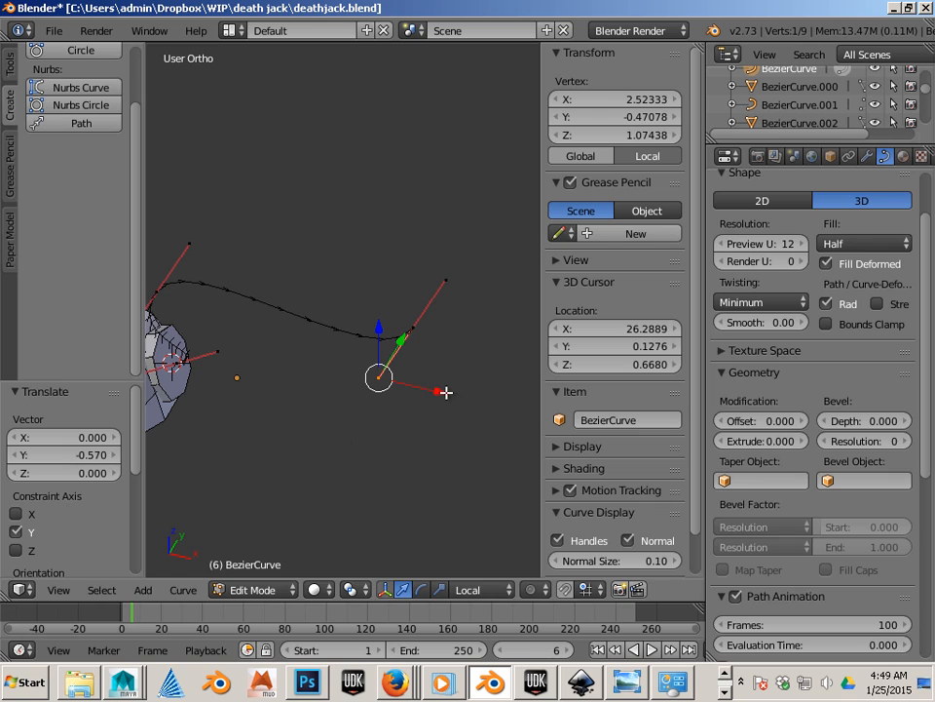
drag(442, 390, 356, 375)
- Shift the inner handle of the curve's outer end point by about X 1.13, Y 0.74, Z 0.37 to level the end
right_click(465, 315)
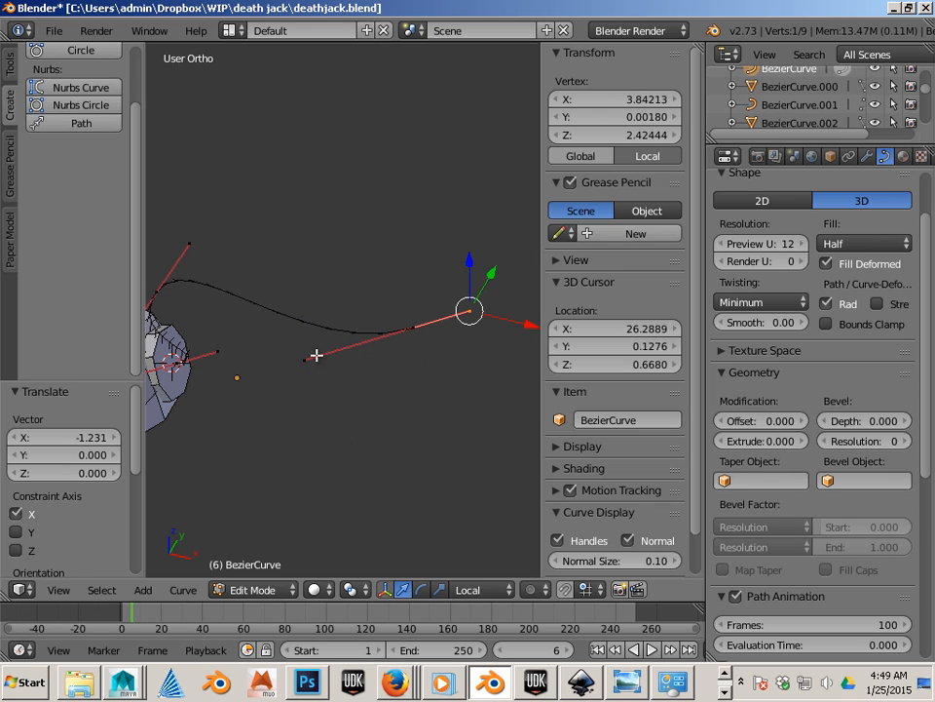
right_click(328, 360)
key(g)
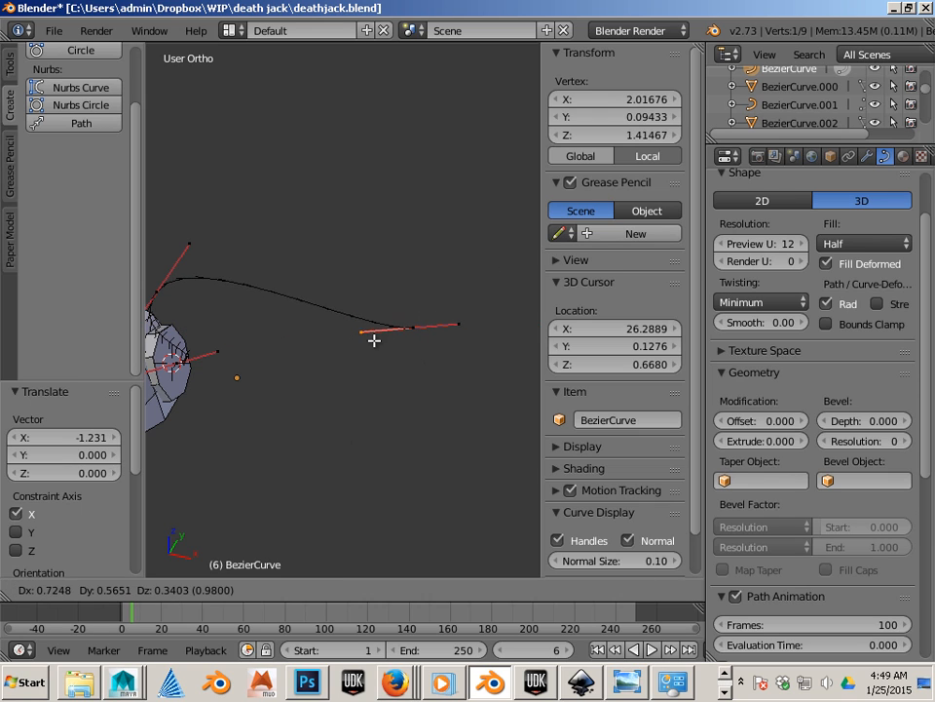
click(400, 337)
- Move the curve's middle control point by about X 0.82, Y 0.04, Z 0.15, away from the helmet
middle_drag(400, 338, 455, 280)
right_click(282, 266)
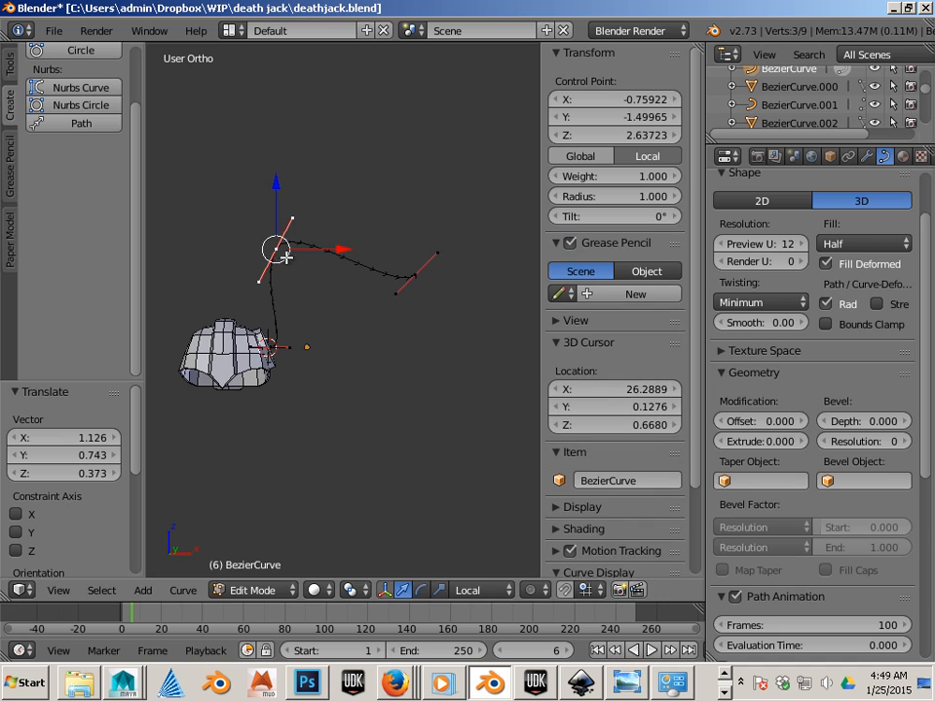
key(g)
click(310, 246)
- Return to Object Mode, add a Bezier circle and move it away from the helmet to about X 31.95
middle_drag(368, 345, 378, 406)
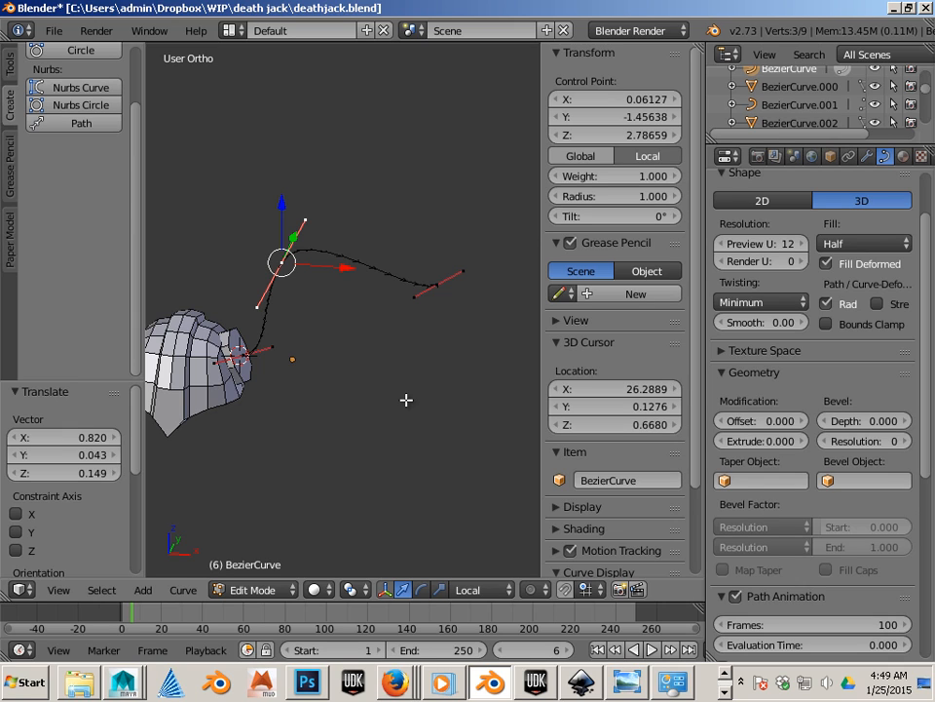
scroll(130, 178, up, 3)
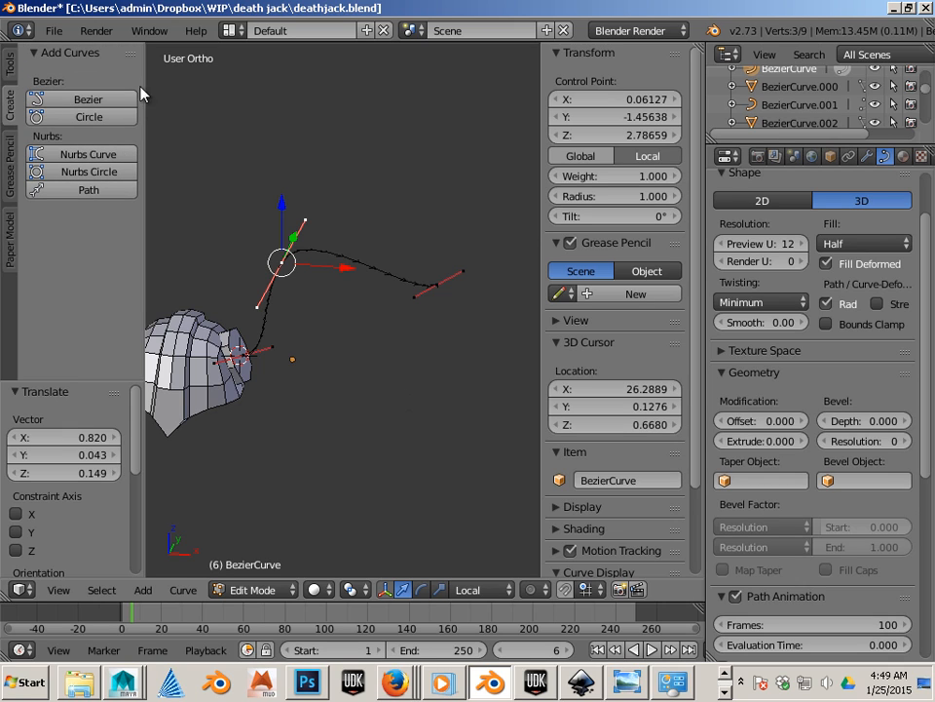
click(269, 590)
click(261, 567)
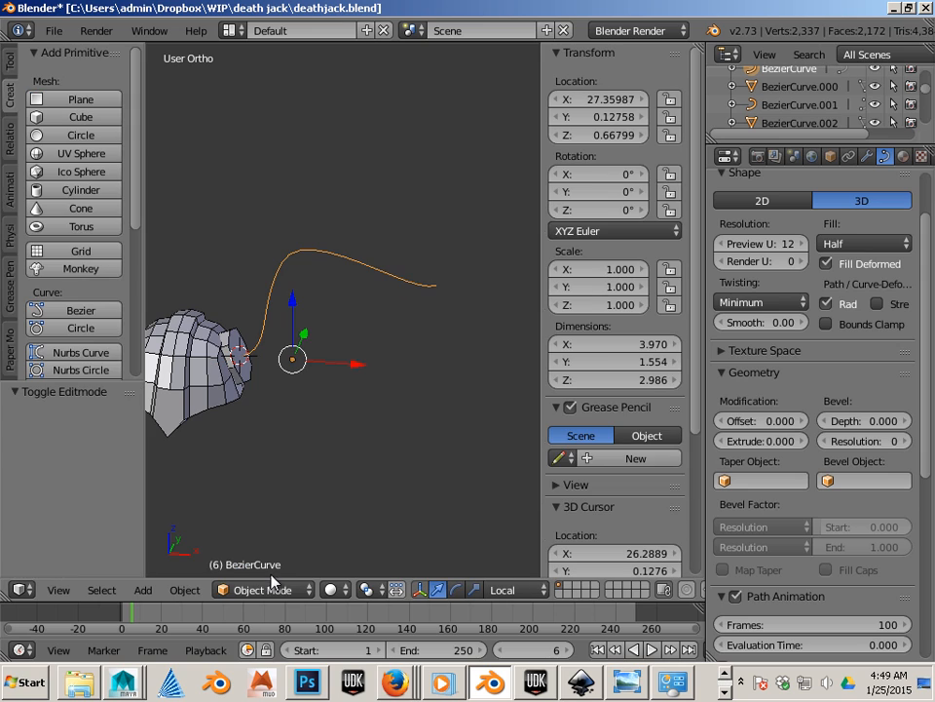
click(74, 328)
drag(308, 374, 495, 380)
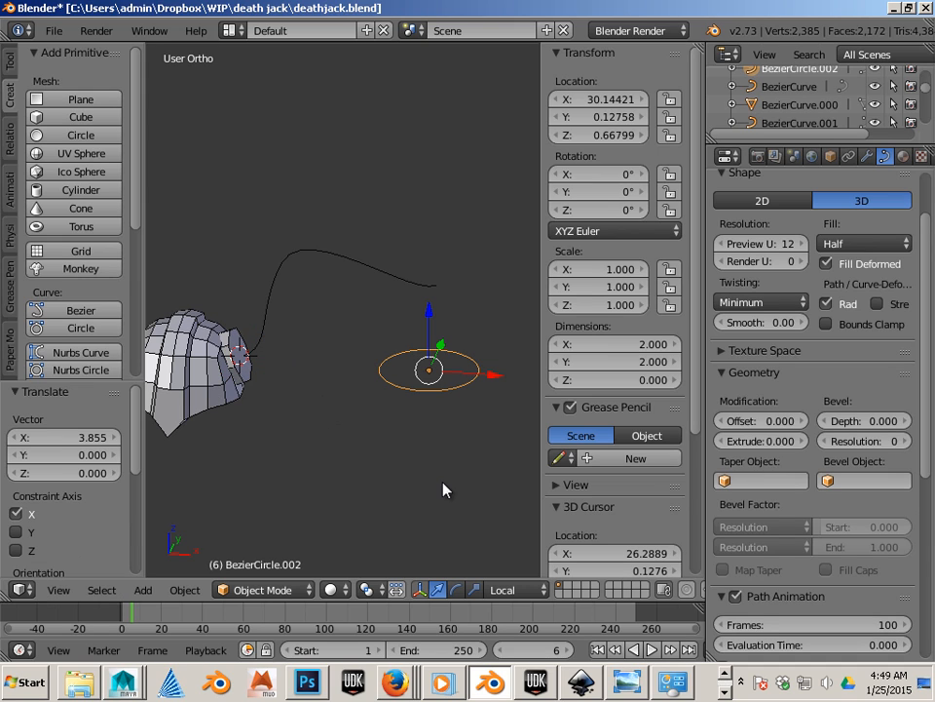
middle_drag(458, 469, 346, 495)
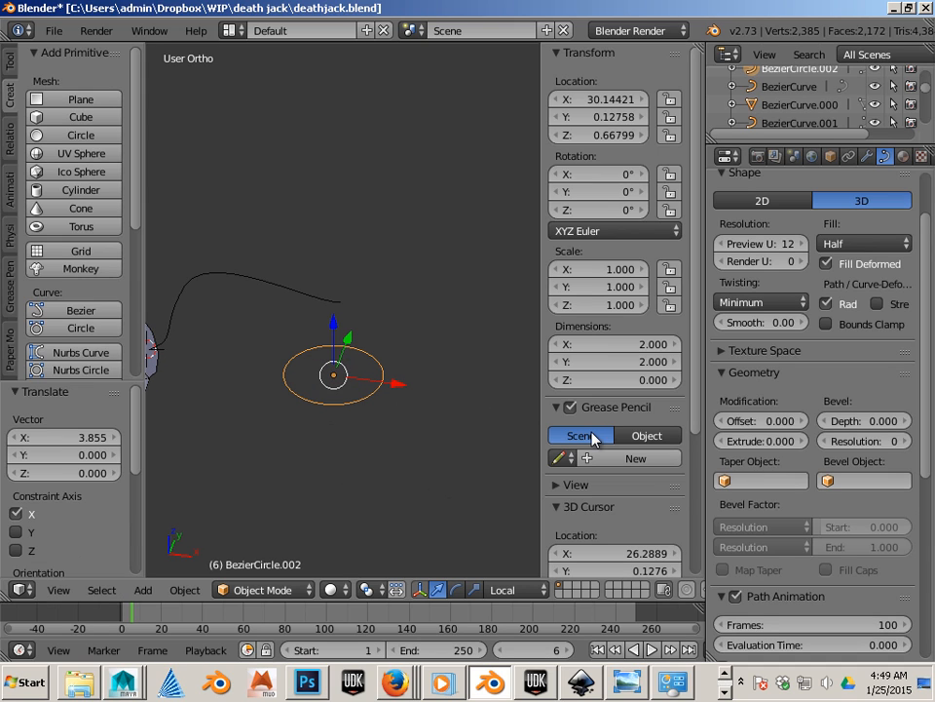
drag(396, 388, 487, 399)
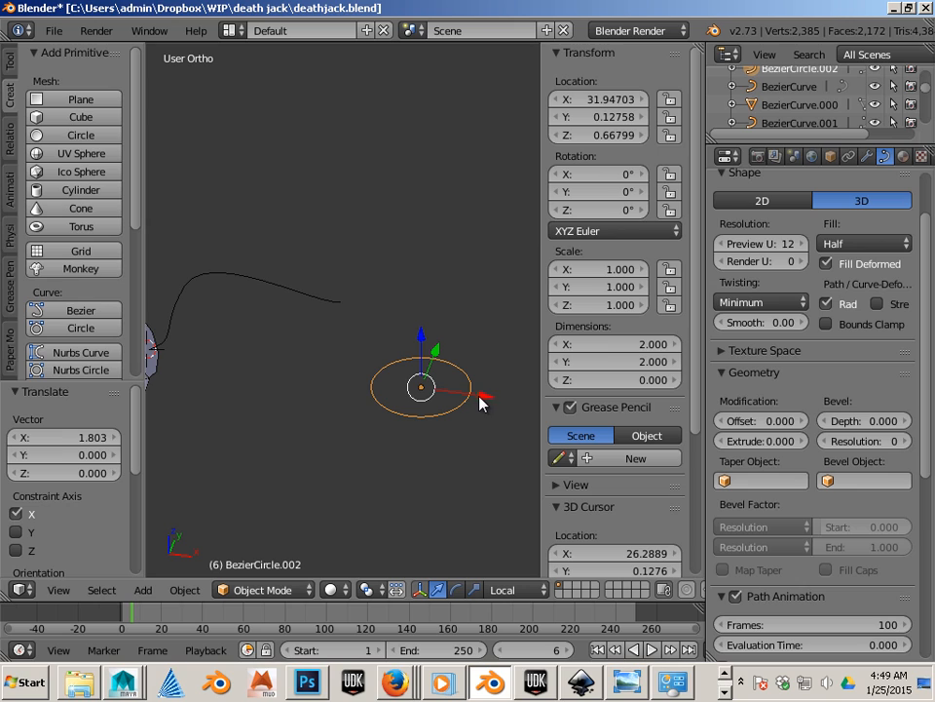
- Scale the Bezier circle down to about 0.337 and rename it Horn2
key(s)
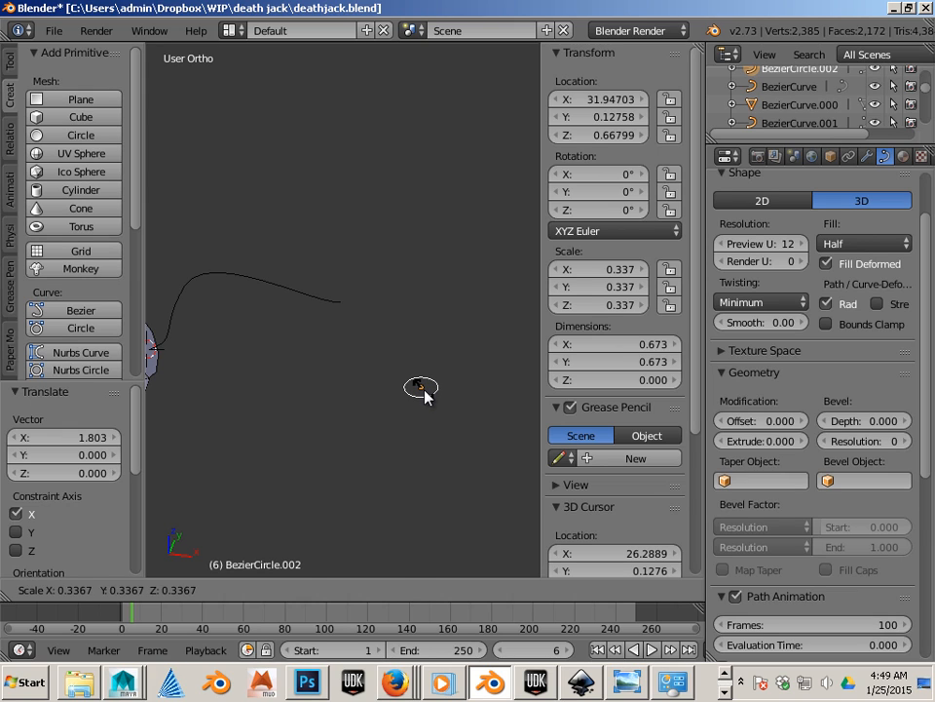
click(425, 392)
middle_drag(351, 451, 389, 441)
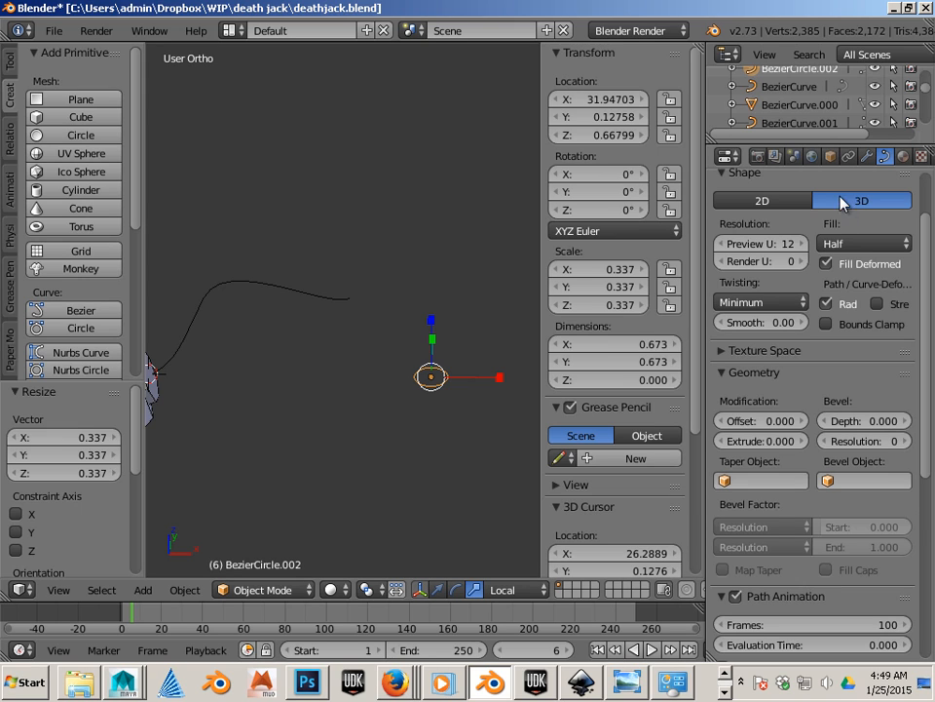
click(831, 157)
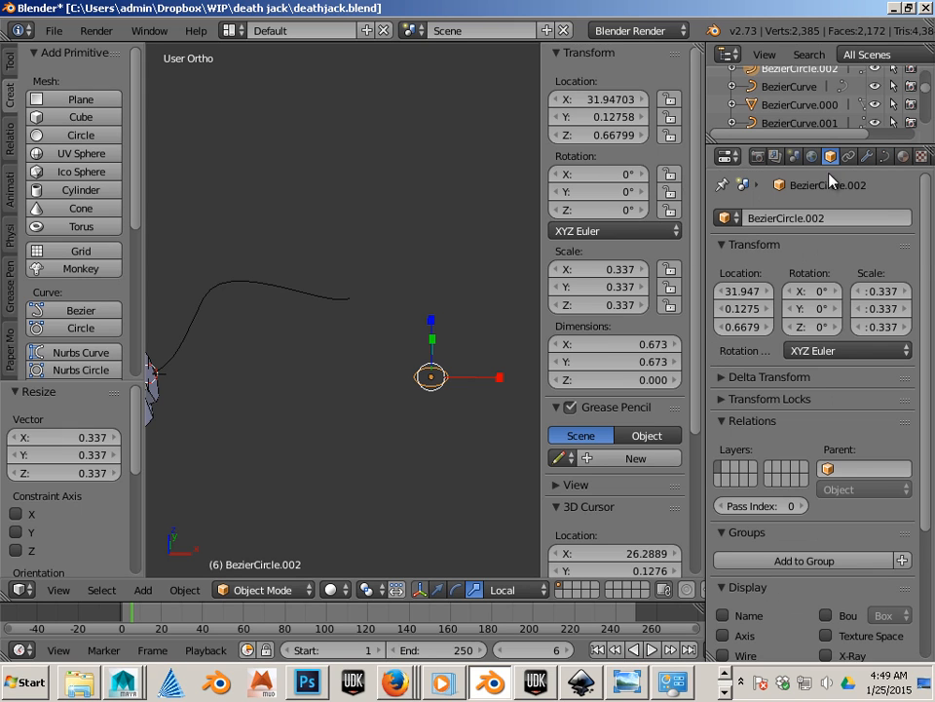
click(828, 220)
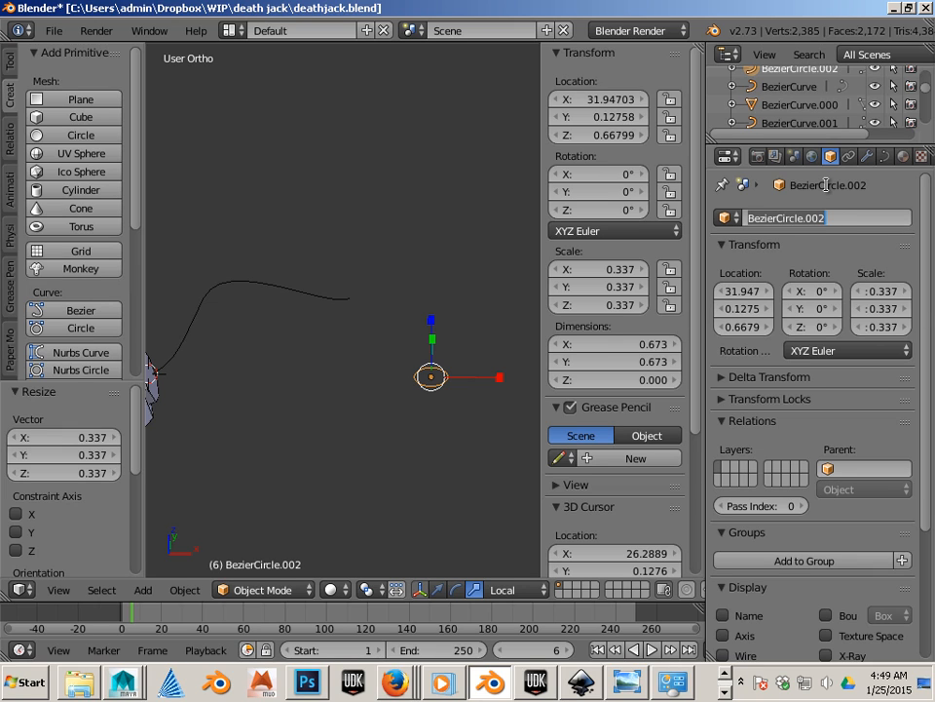
text(Hom2)
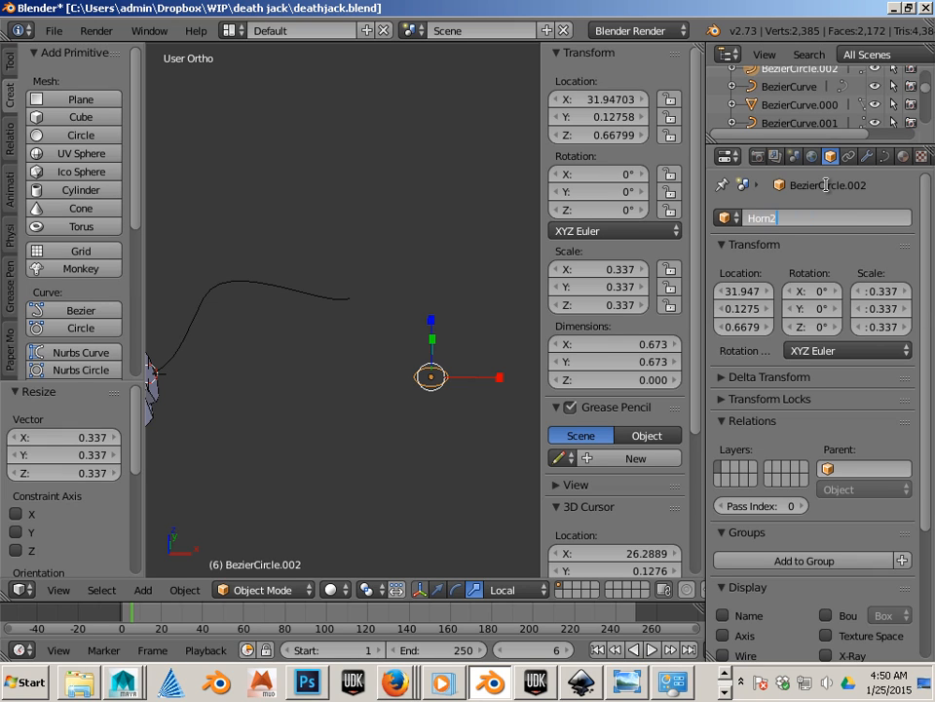
key(Return)
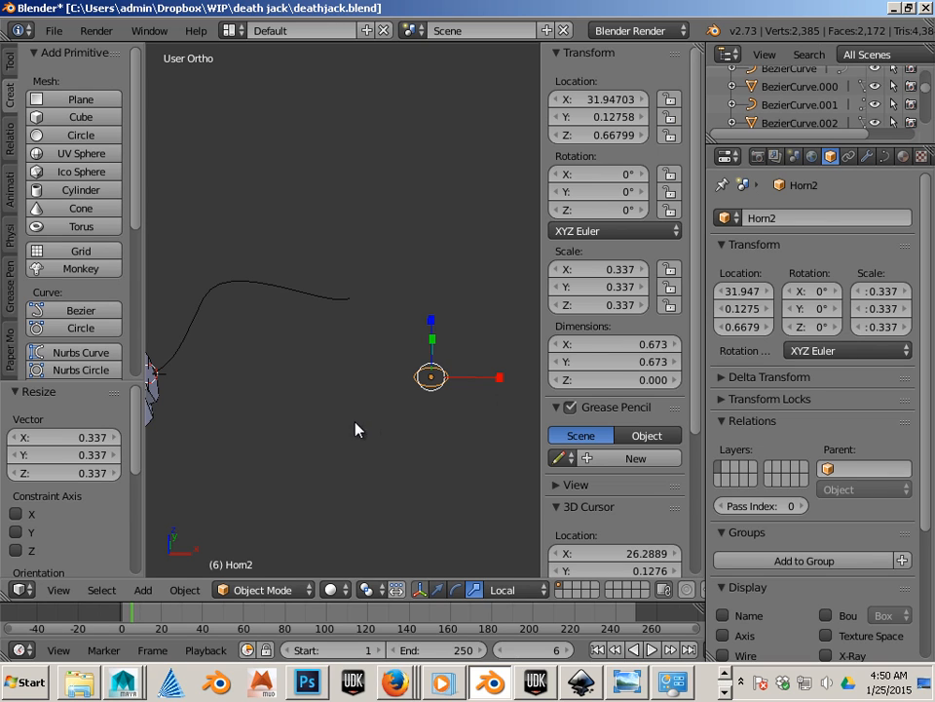
- Add a separate Bezier curve and move it along X past the circle, to about X 33.76
shift+middle_drag(370, 420, 330, 407)
key(Right)
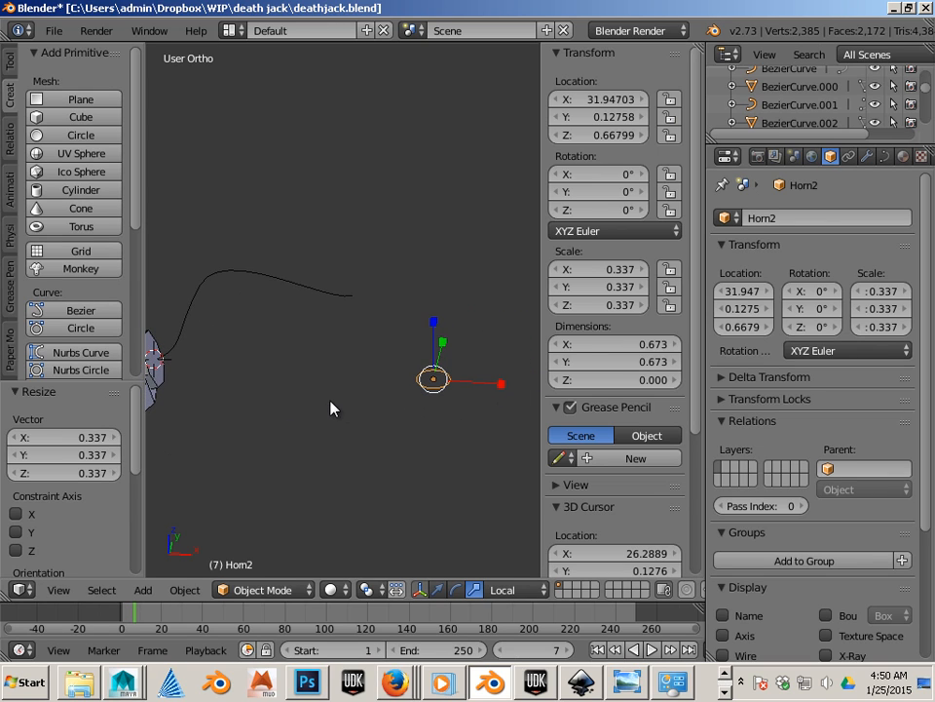
click(49, 309)
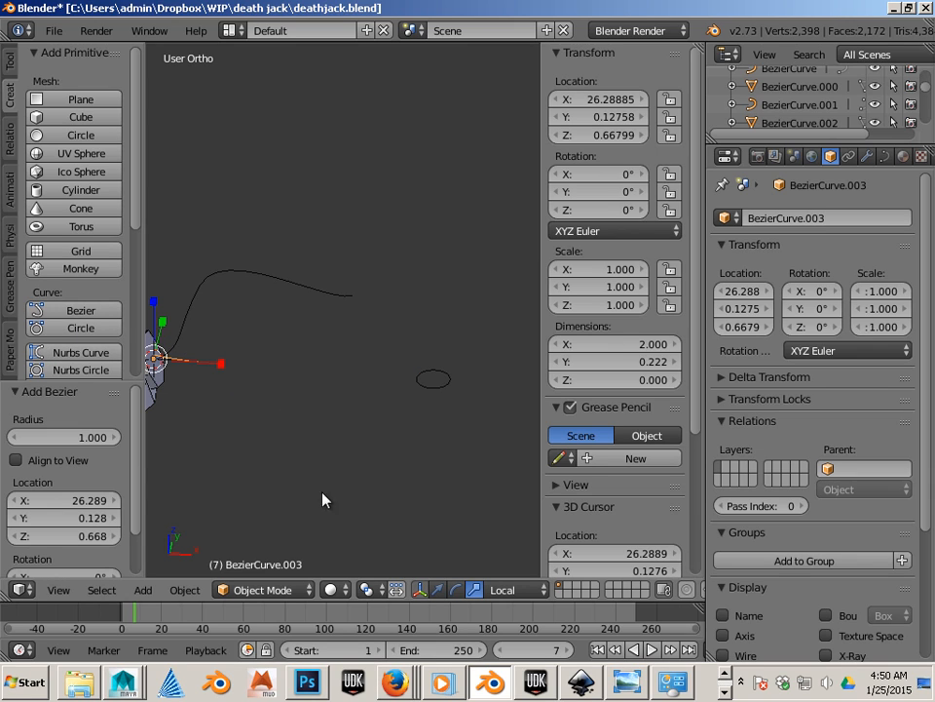
key(g)
key(x)
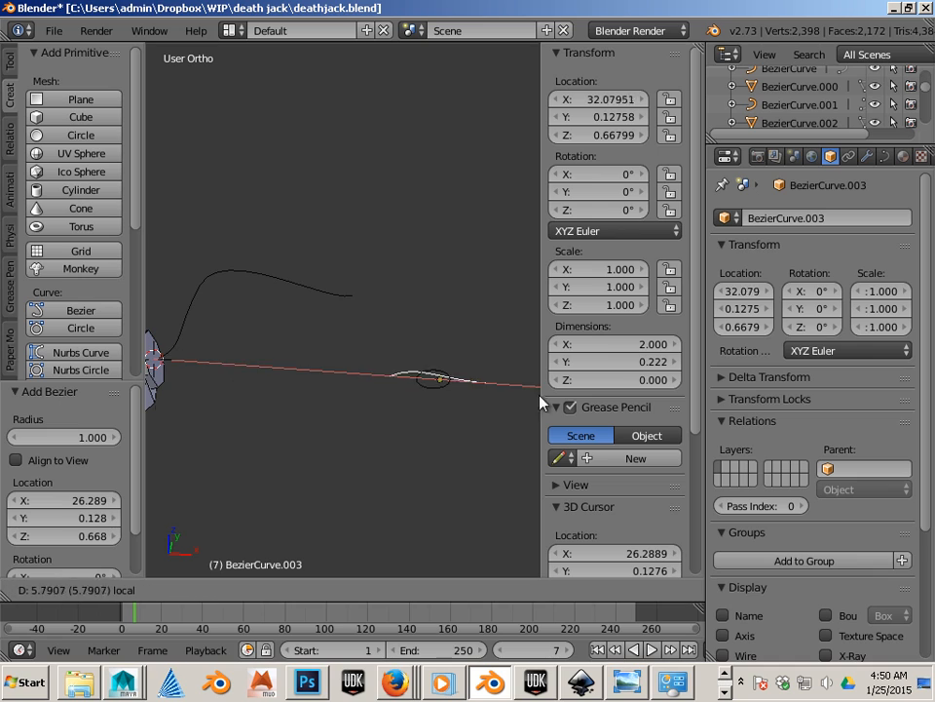
click(198, 405)
- Rename the new short Bezier curve as horn2_t
shift+middle_drag(514, 473, 401, 469)
click(816, 218)
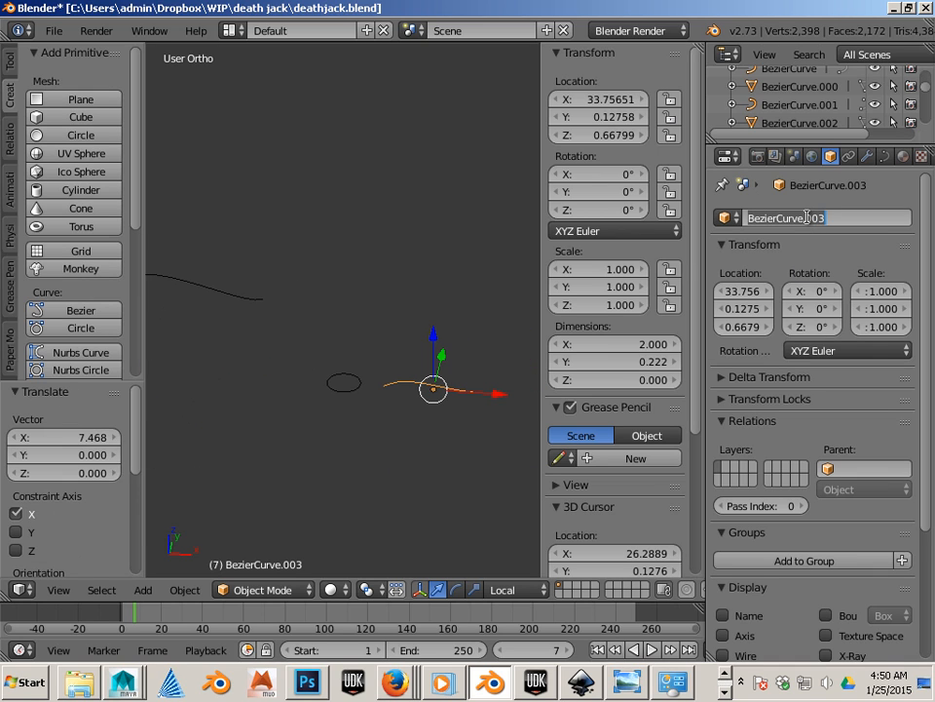
text(horn2_t)
key(Return)
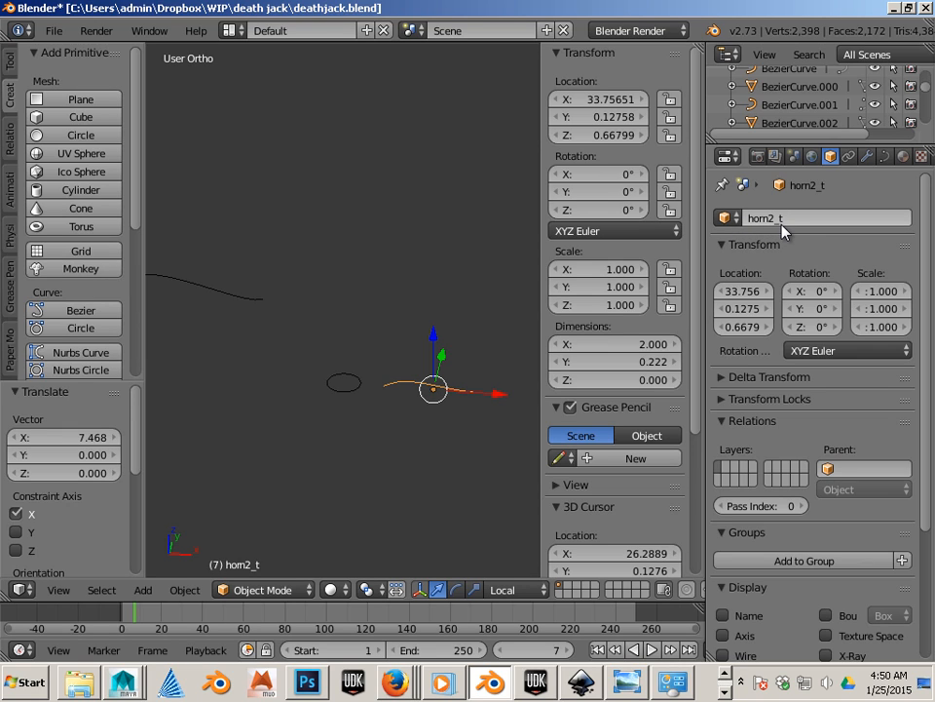
- Rename the small Bezier circle as Horn2_c
right_click(348, 395)
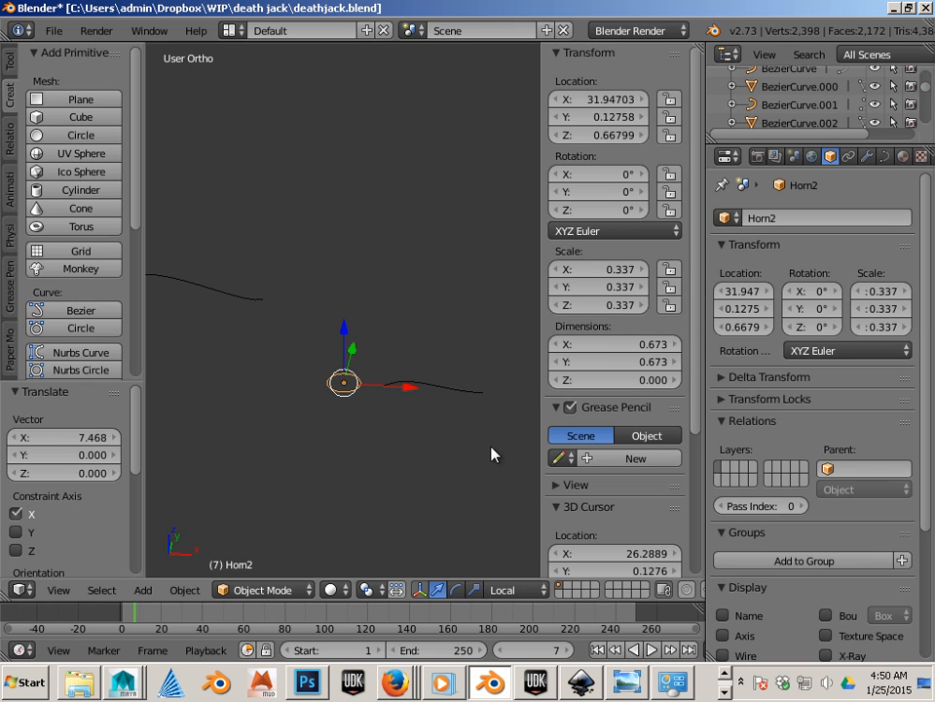
double_click(800, 216)
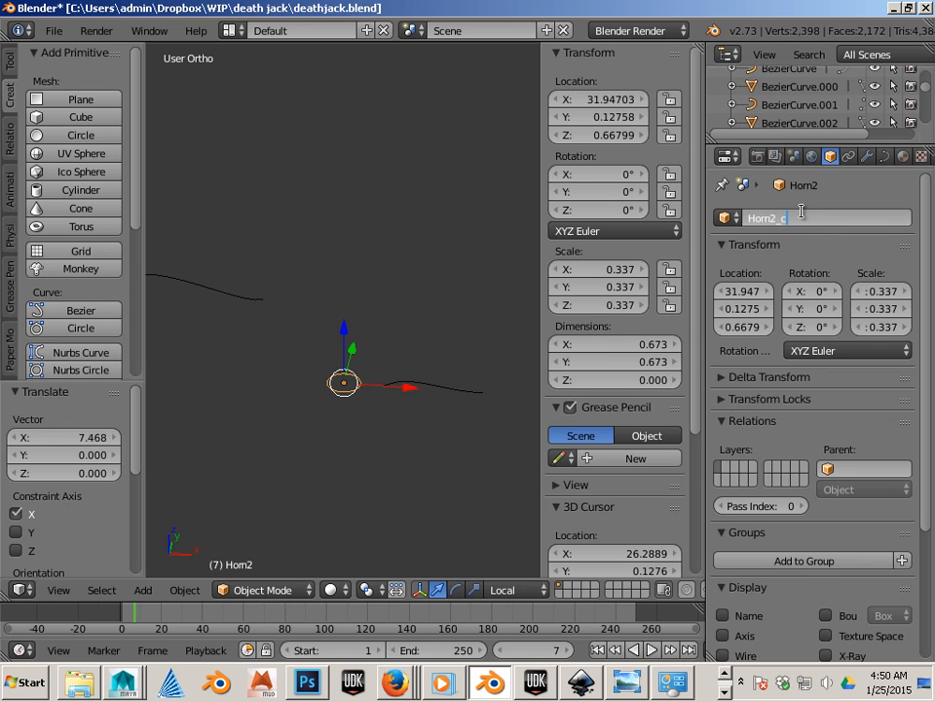
key(Return)
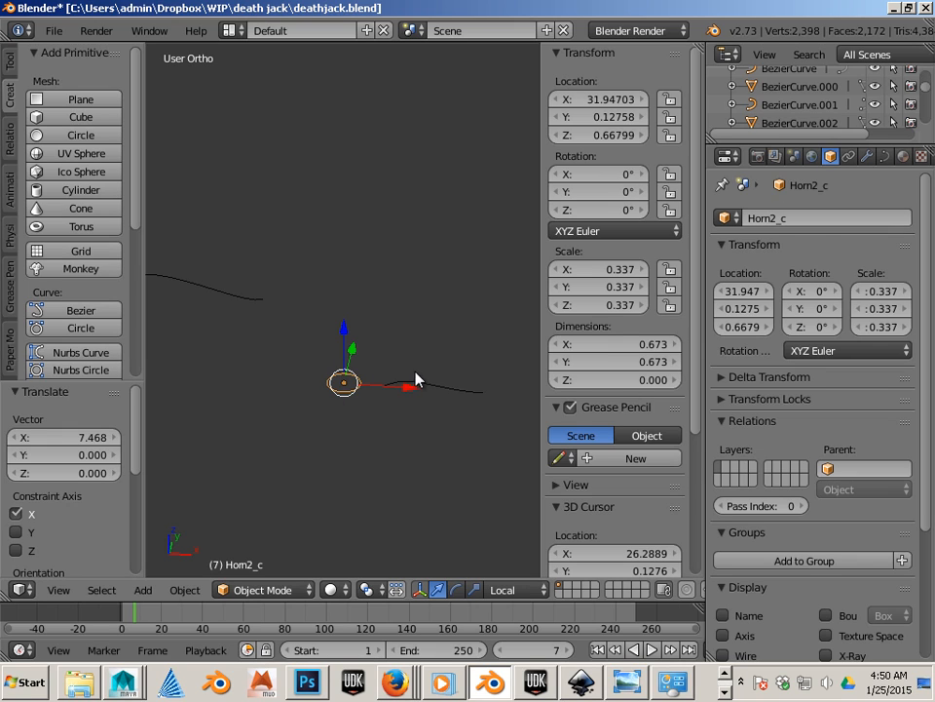
- Hide the transform sidebar and assign Horn2_c as the bevel object of the long curve attached to the helmet
right_click(461, 390)
key(a)
middle_drag(305, 442, 339, 407)
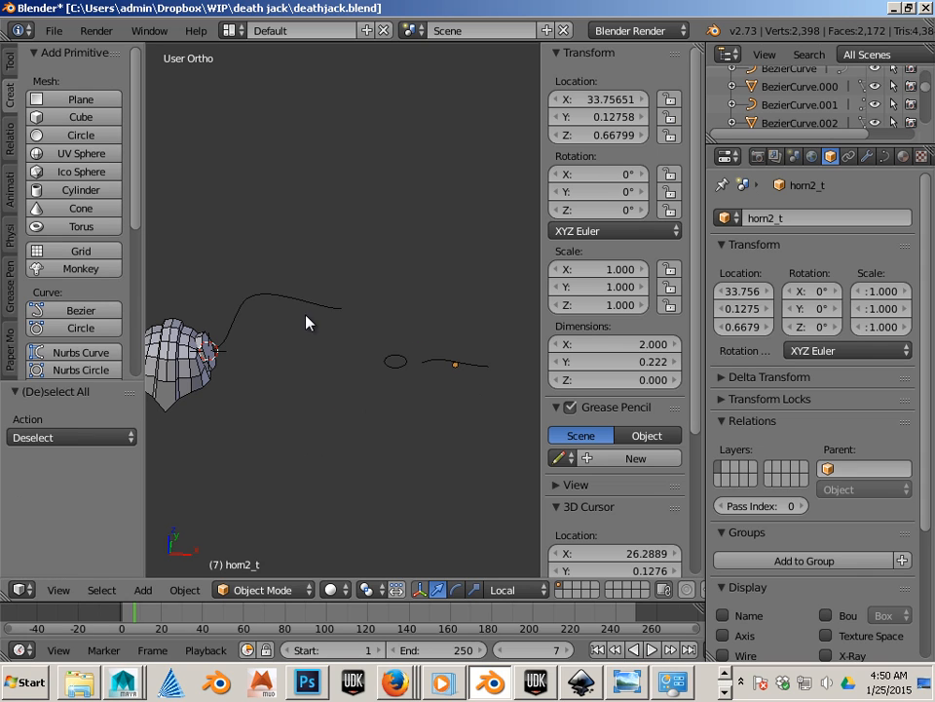
right_click(307, 319)
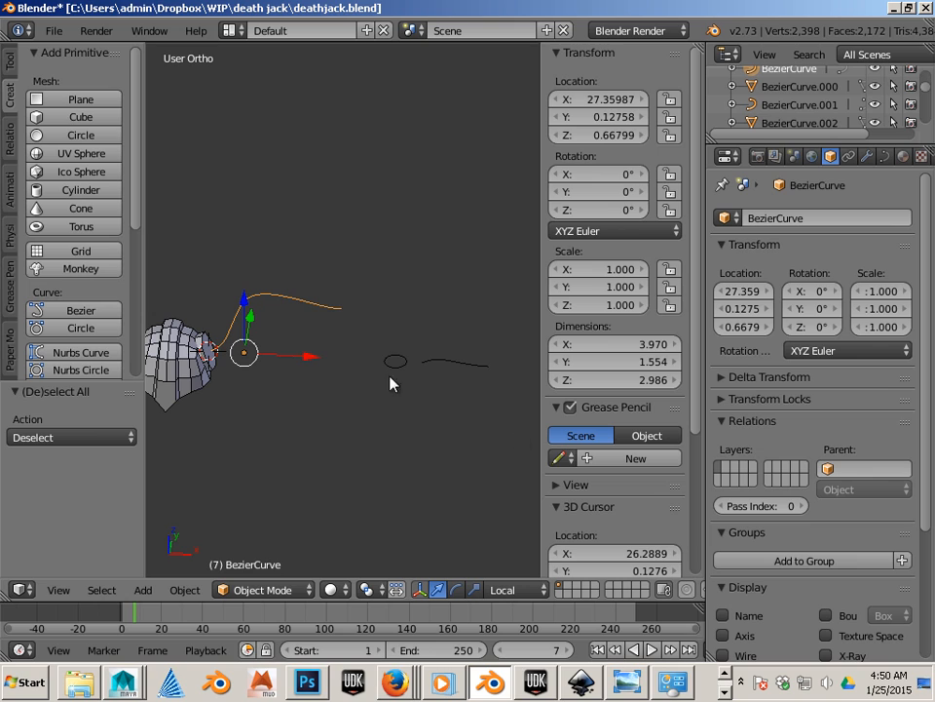
click(885, 158)
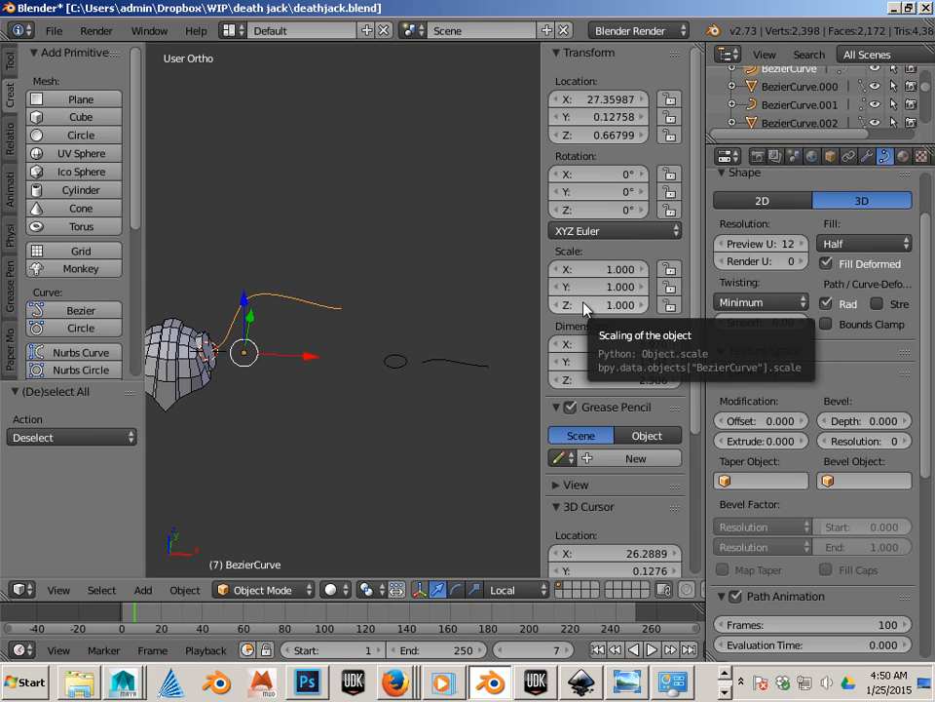
key(n)
middle_drag(558, 368, 596, 396)
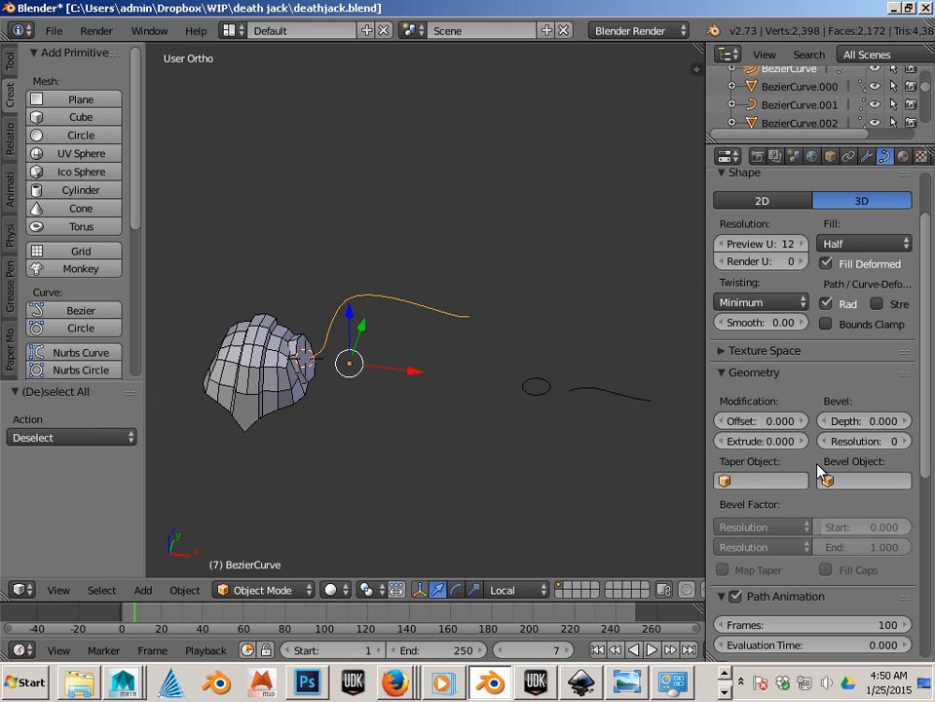
scroll(819, 468, down, 4)
scroll(818, 450, up, 4)
click(846, 481)
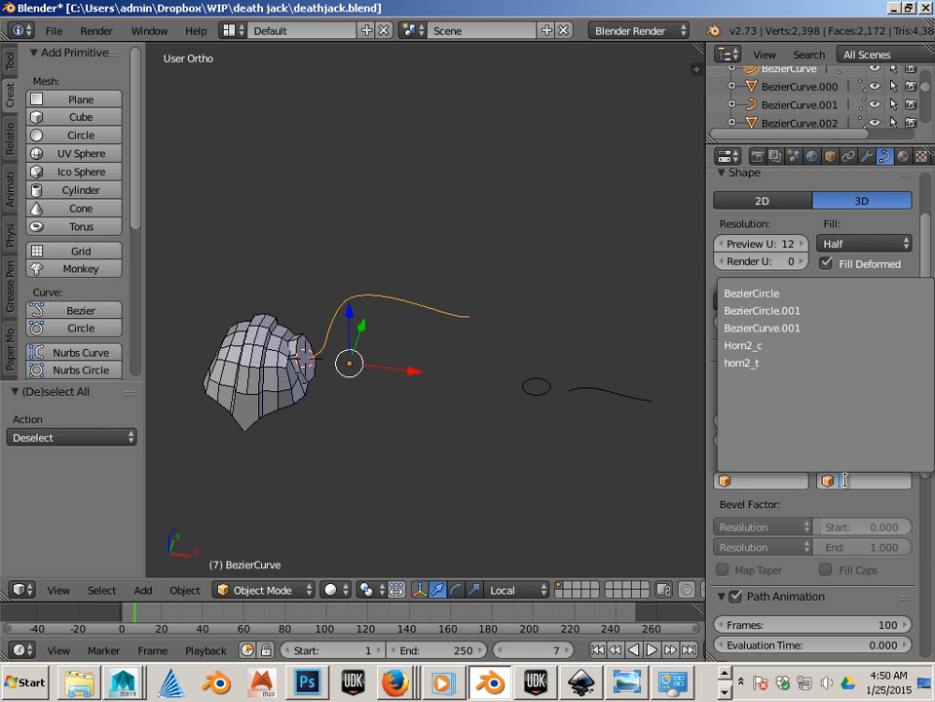
click(754, 347)
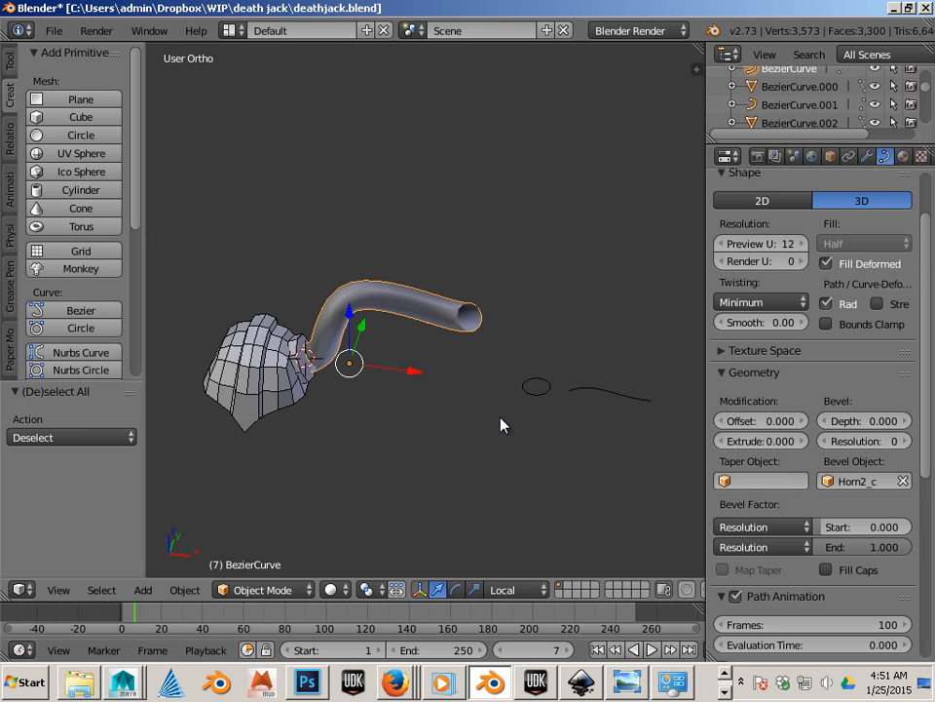
- Set the tube curve's preview U resolution to 4
middle_drag(408, 429, 406, 402)
scroll(405, 403, up, 3)
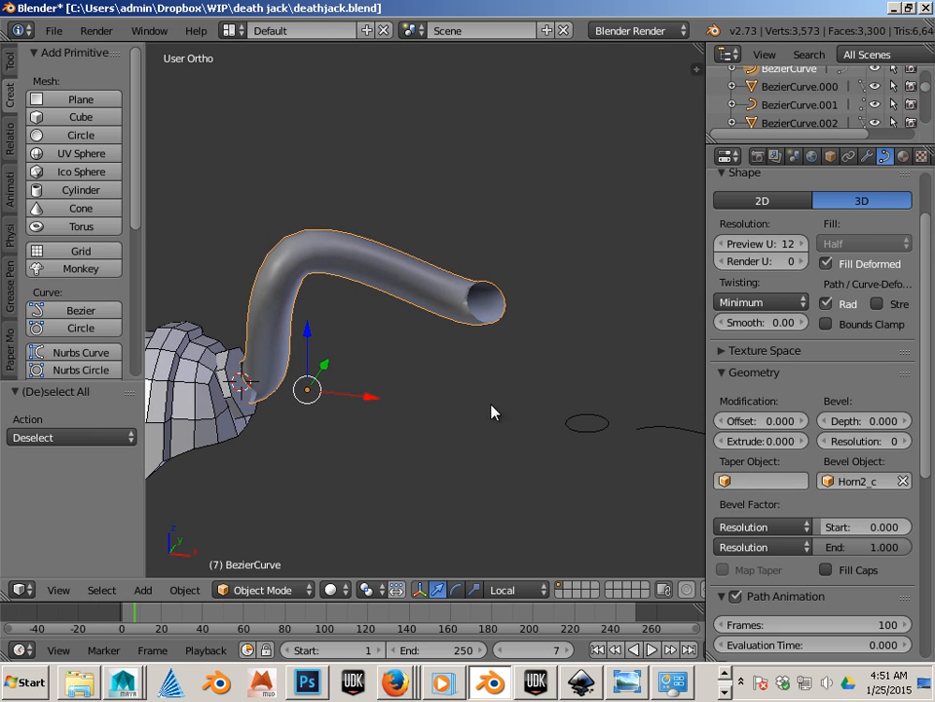
click(765, 244)
text(4)
key(Return)
drag(755, 244, 774, 245)
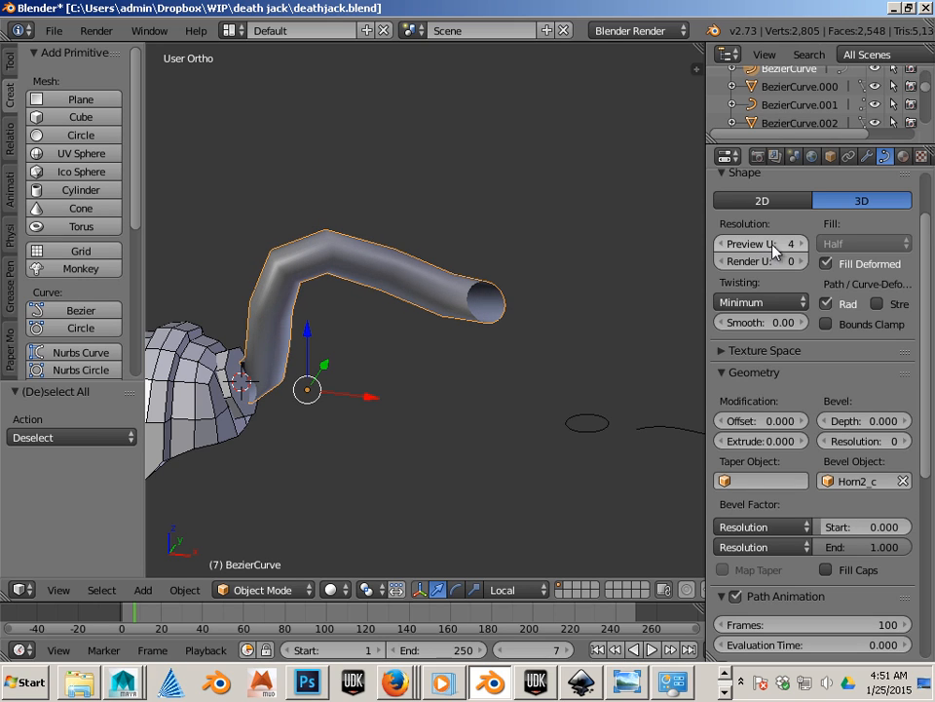
- Turn on wire display for the beveled tube curve
click(831, 157)
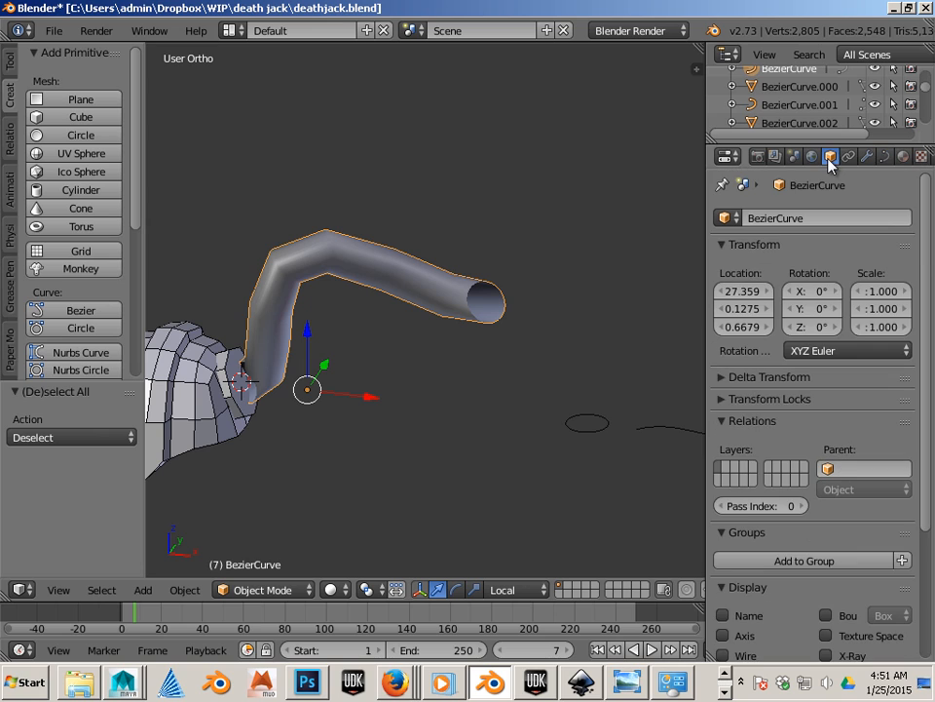
scroll(741, 542, down, 2)
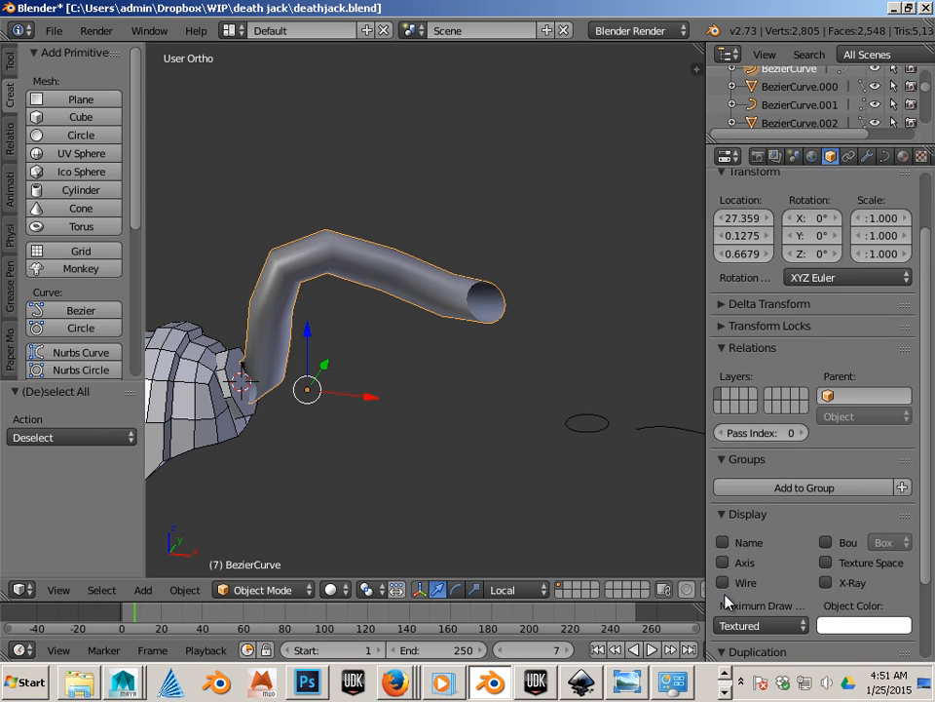
click(723, 583)
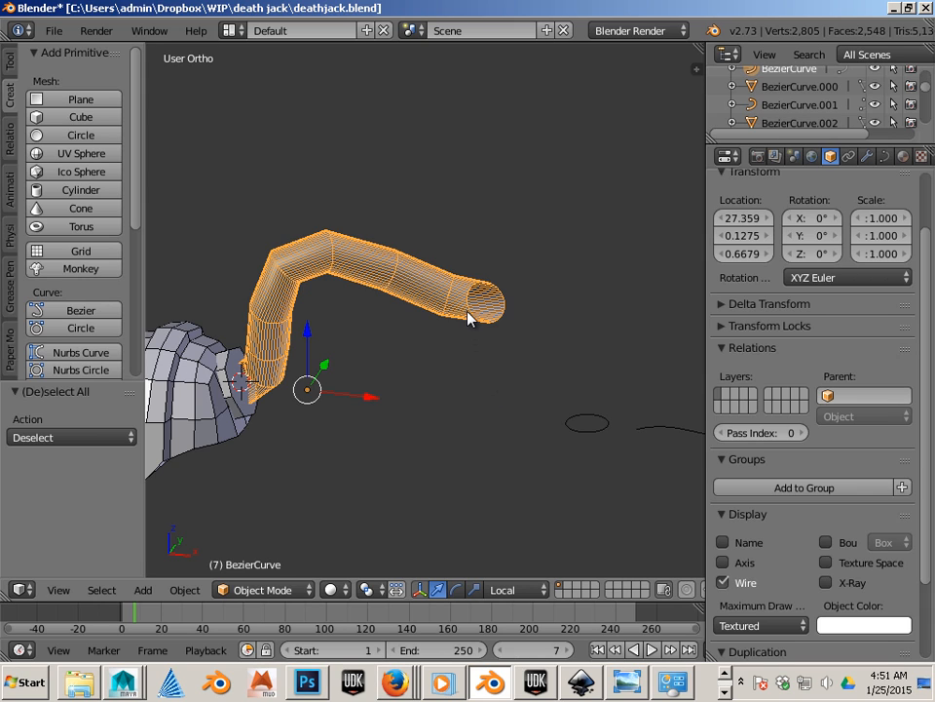
- Set the preview U resolution of the beveled tube curve to 6
click(885, 156)
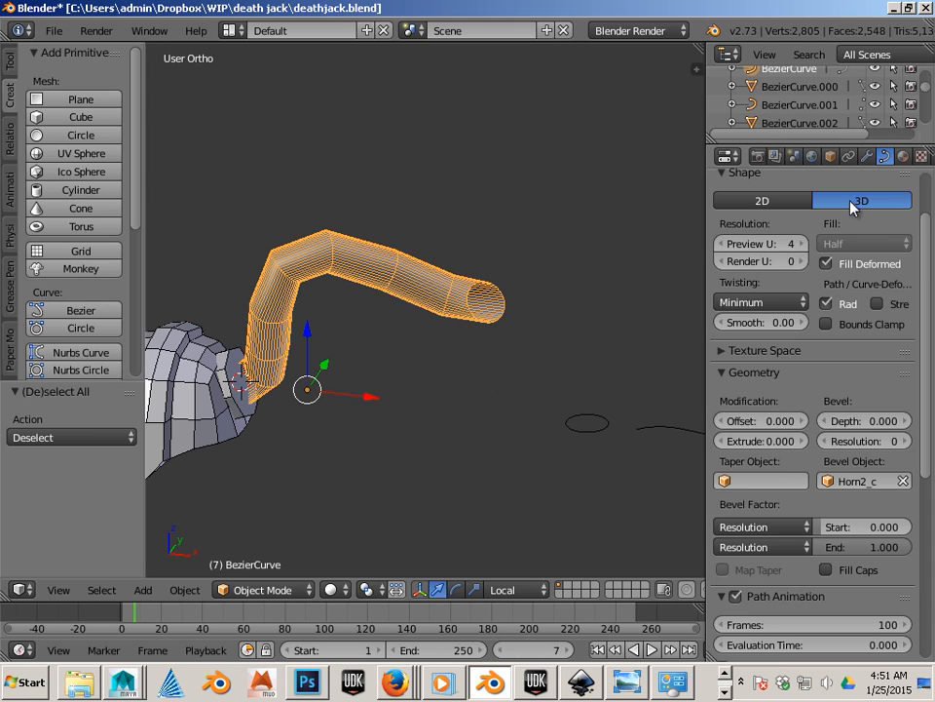
mouse_move(767, 252)
mouse_down()
mouse_move(758, 246)
mouse_move(770, 250)
mouse_up()
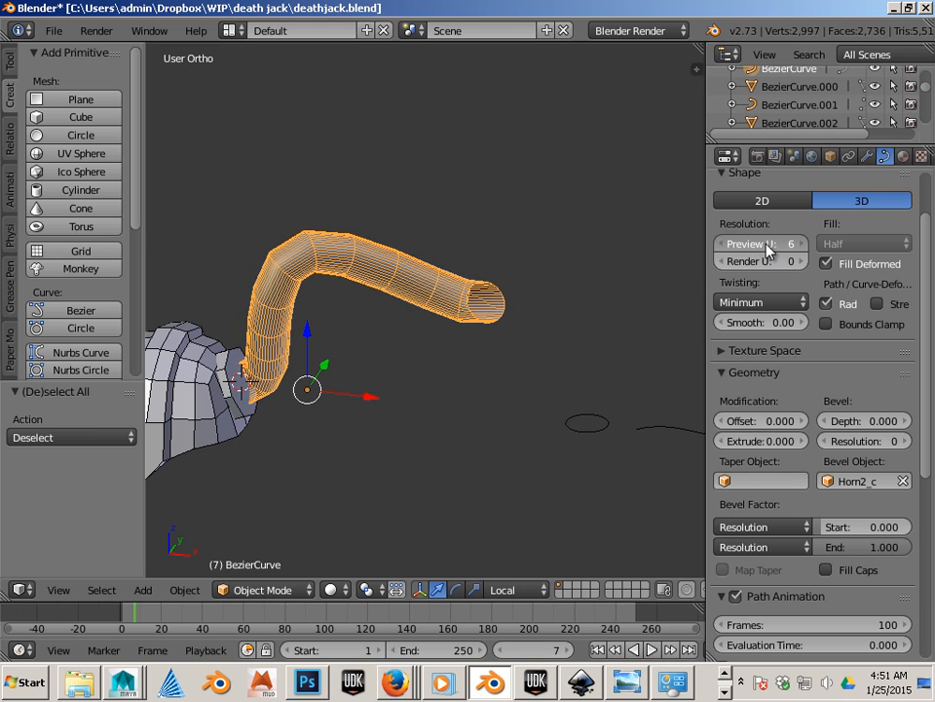
scroll(756, 469, down, 2)
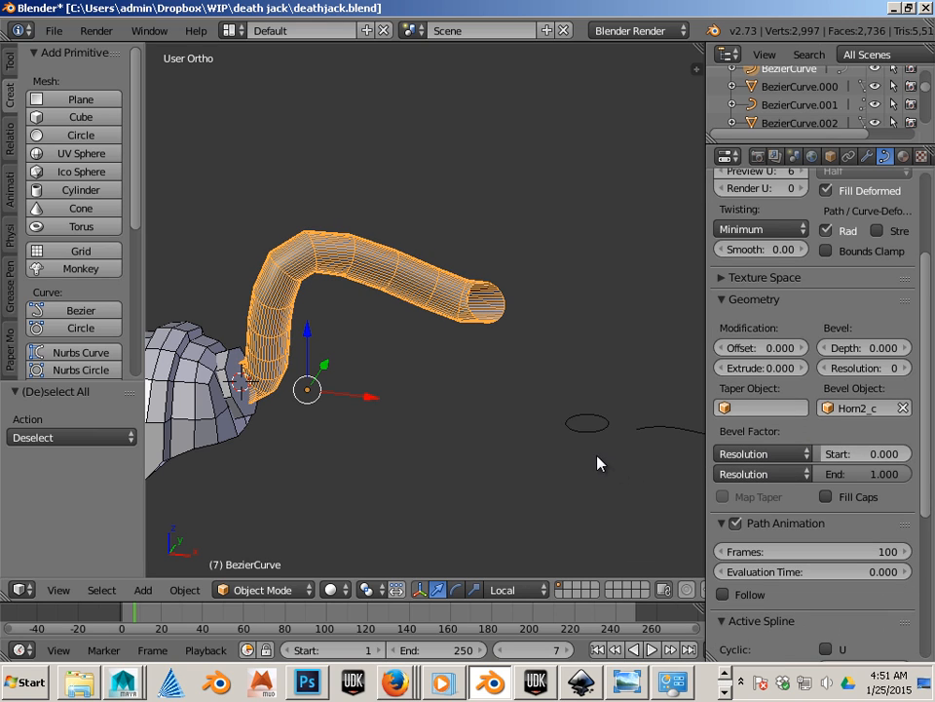
- Select the Horn2_c circle and set its preview U resolution to 2
right_click(590, 439)
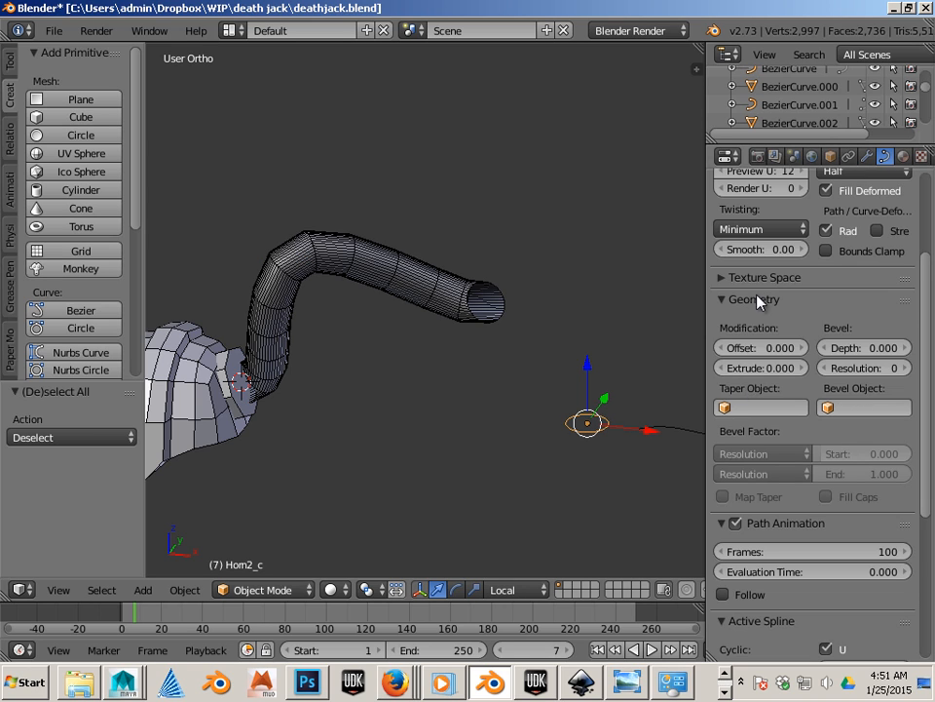
scroll(760, 302, up, 3)
mouse_move(766, 292)
mouse_down()
mouse_move(747, 286)
mouse_move(756, 287)
mouse_up()
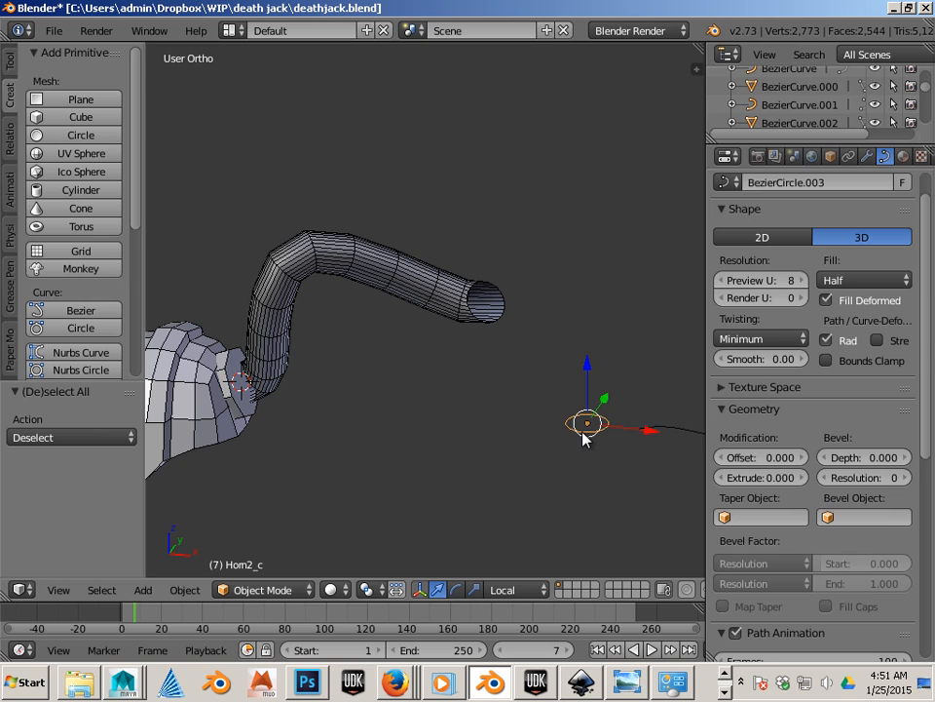
drag(764, 289, 748, 290)
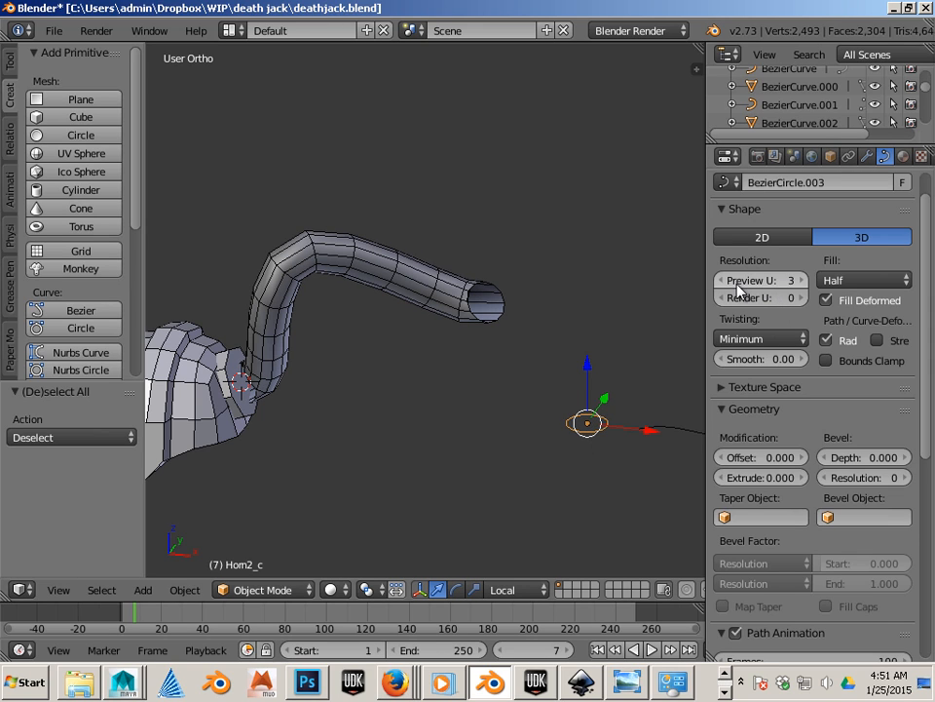
click(723, 288)
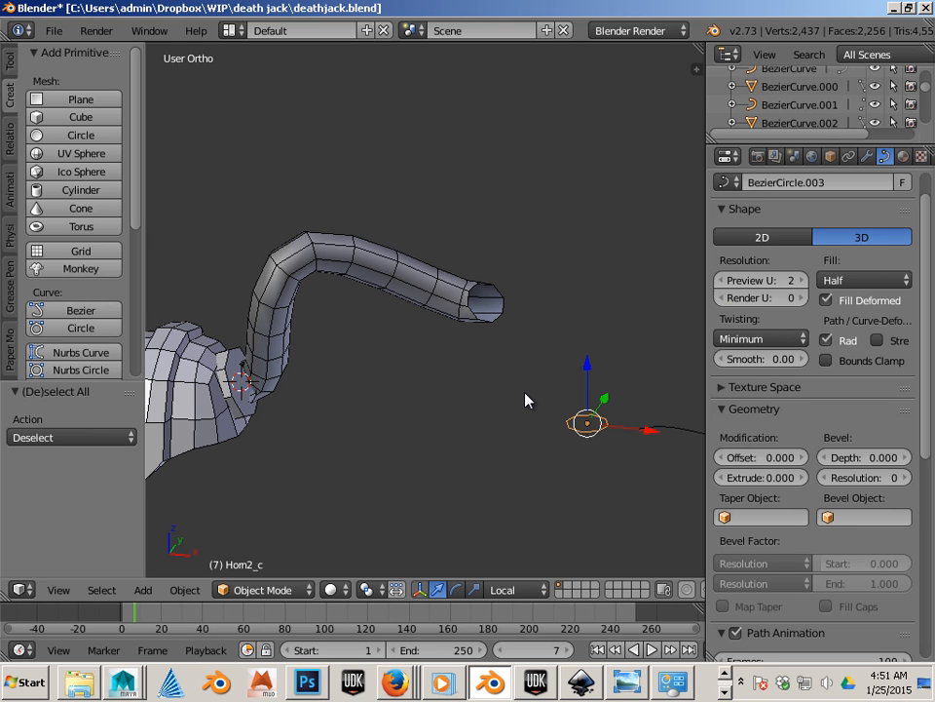
- Set the tube curve's bevel factor start to 0.101 so the tube is trimmed at its helmet end
middle_drag(475, 448, 779, 337)
scroll(419, 360, up, 6)
middle_drag(487, 425, 458, 425)
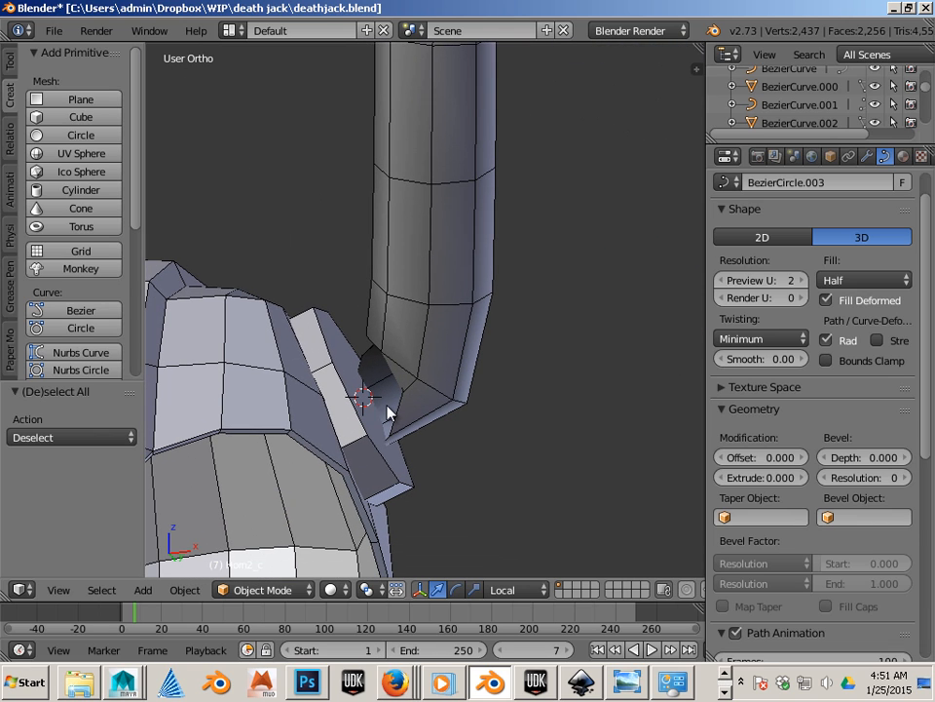
middle_drag(387, 414, 440, 307)
right_click(441, 307)
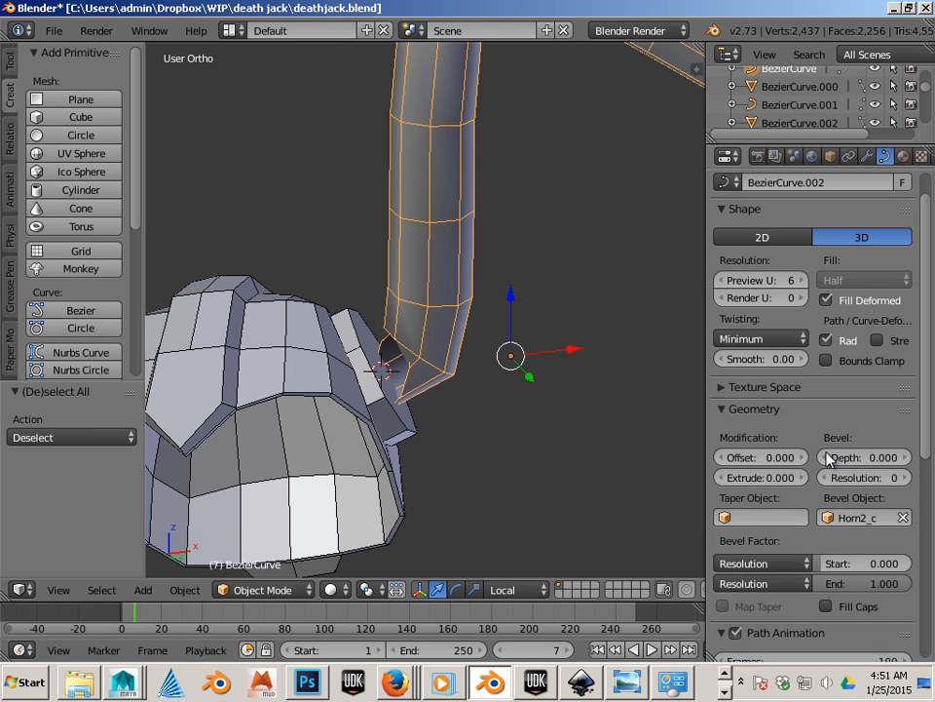
scroll(879, 518, down, 3)
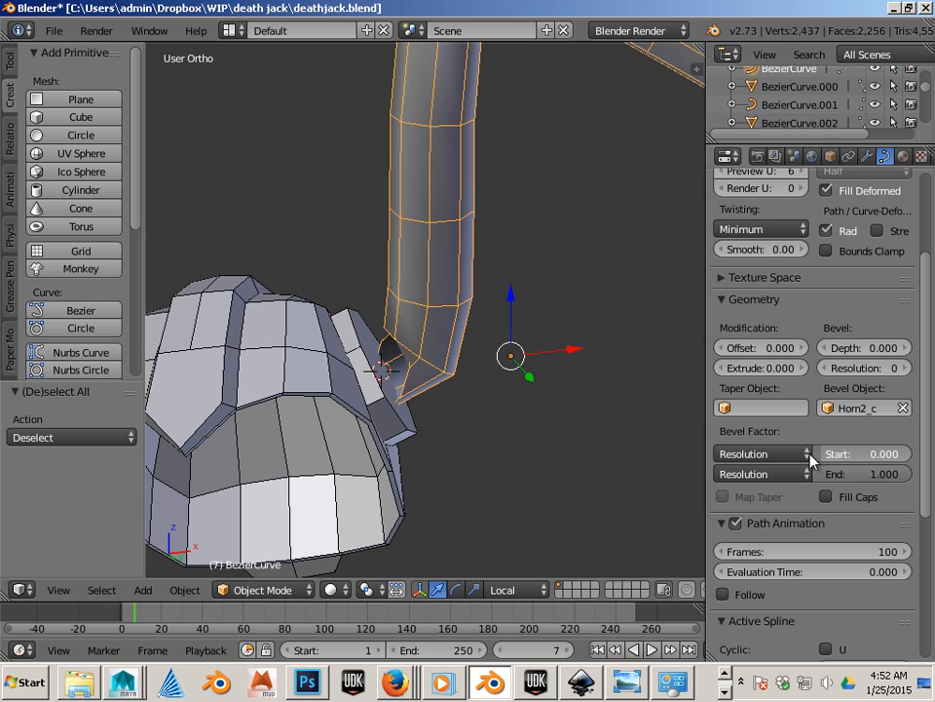
drag(819, 453, 835, 454)
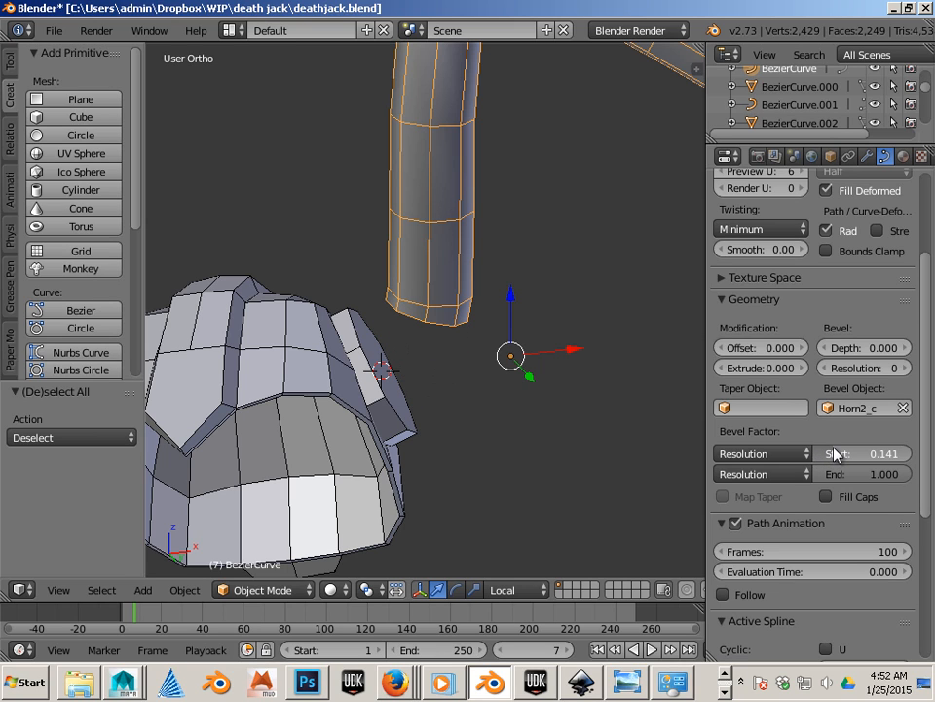
scroll(436, 376, down, 3)
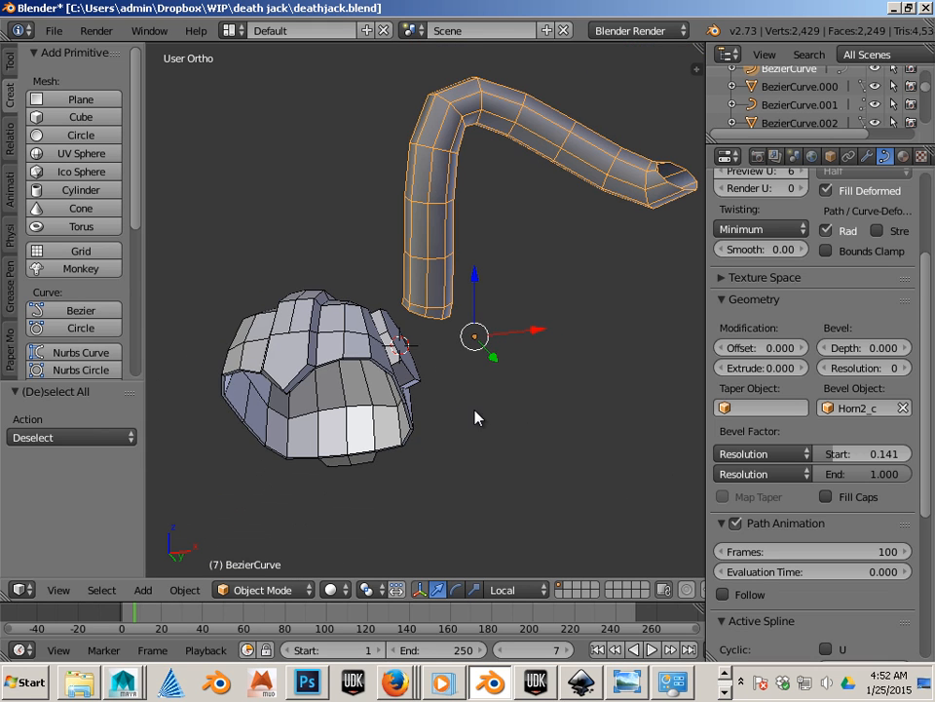
mouse_move(477, 418)
middle_down()
mouse_move(485, 469)
mouse_move(468, 426)
middle_up()
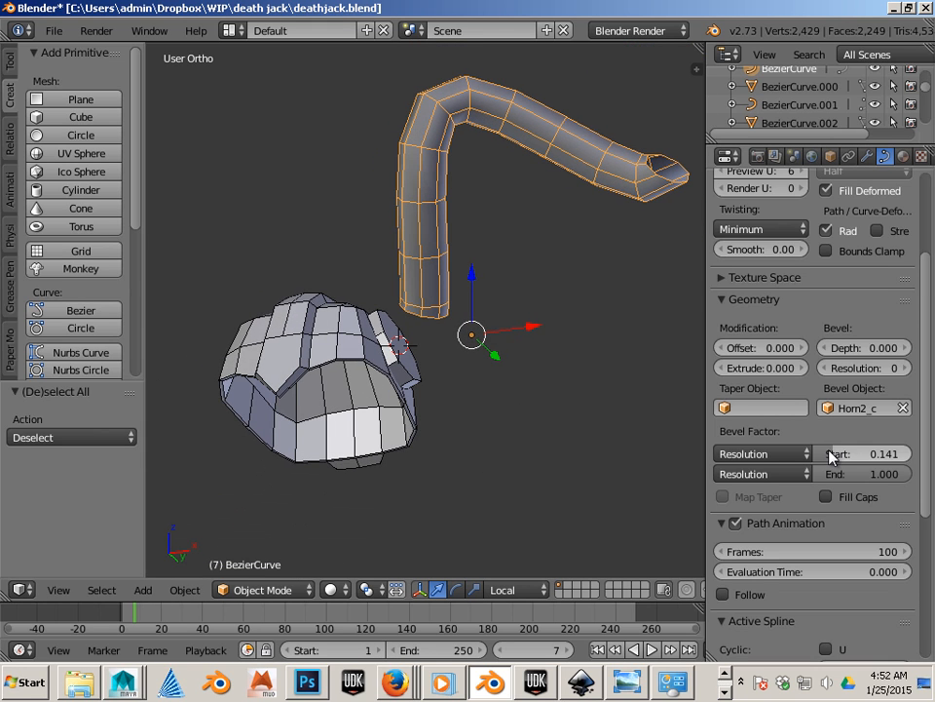
drag(829, 454, 829, 455)
middle_drag(564, 324, 470, 382)
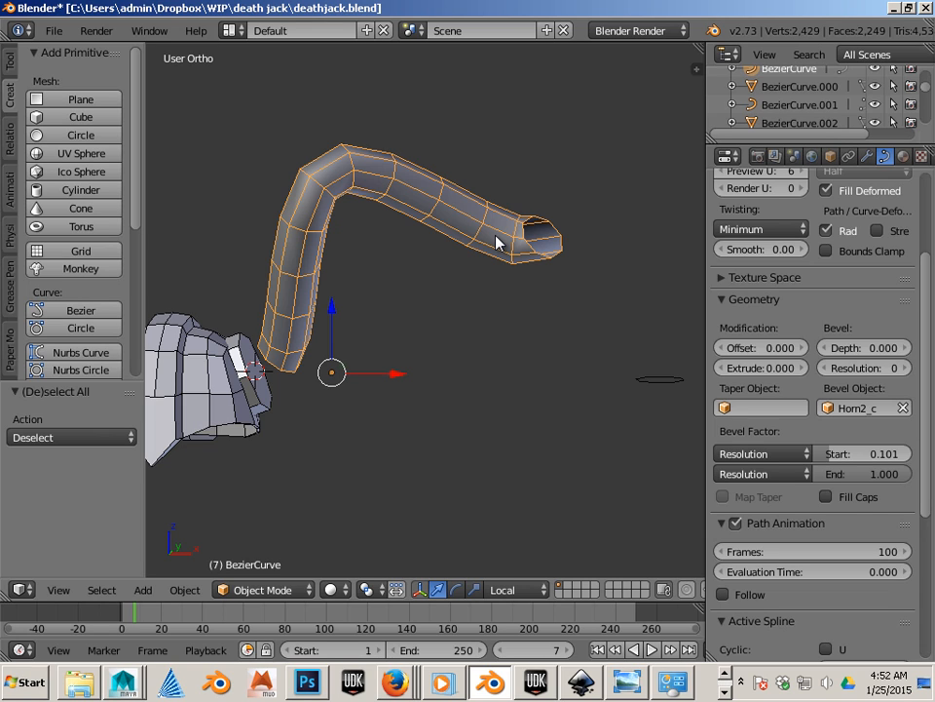
- Assign horn2_t as the taper object of the beveled tube curve
key(a)
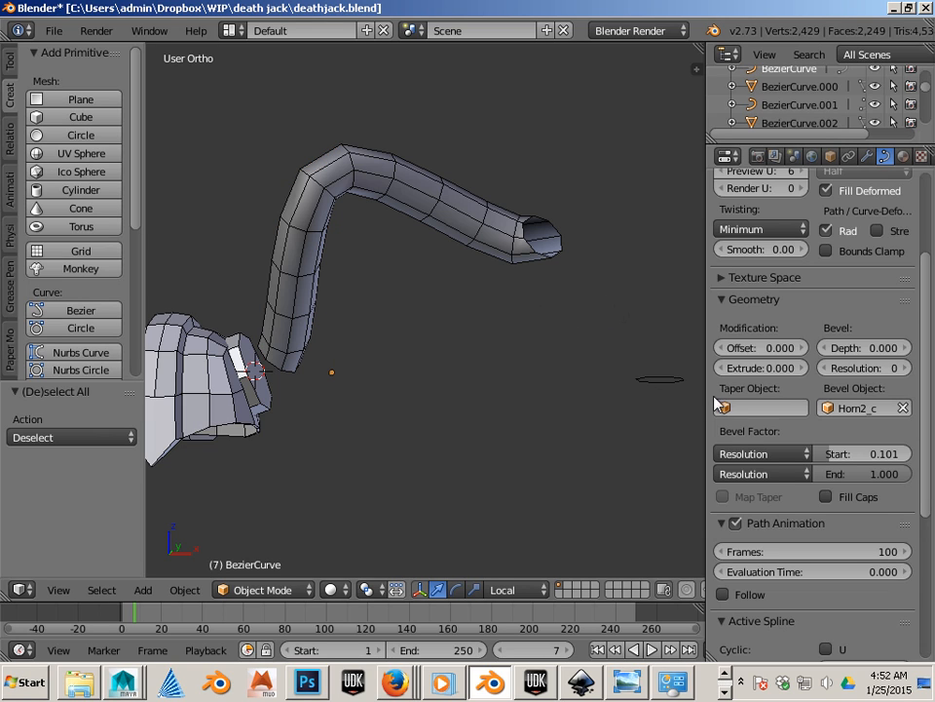
middle_drag(458, 351, 418, 265)
right_click(418, 265)
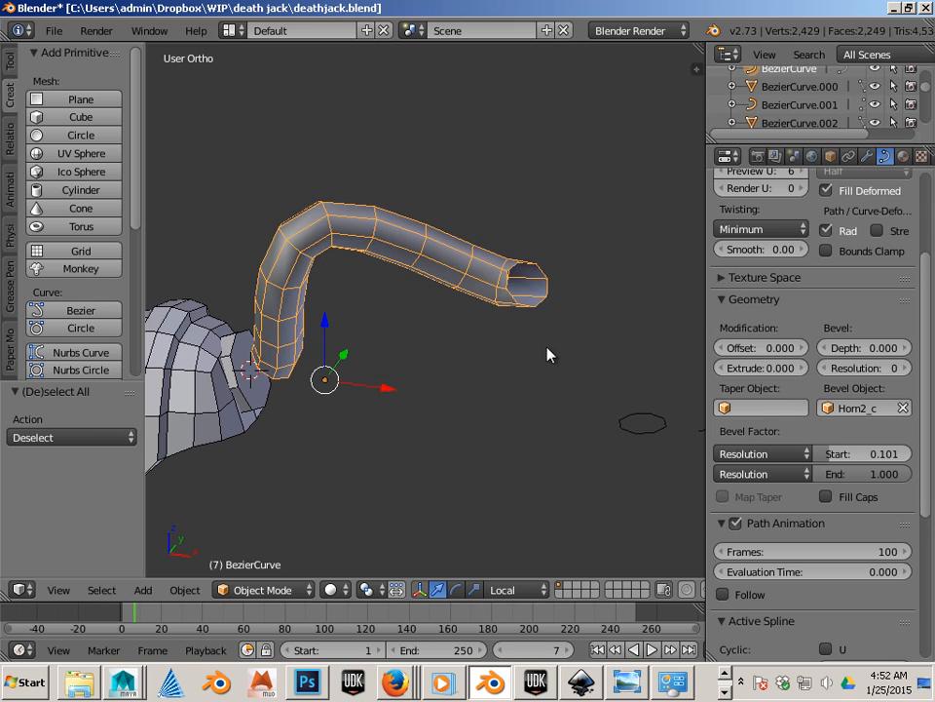
click(756, 407)
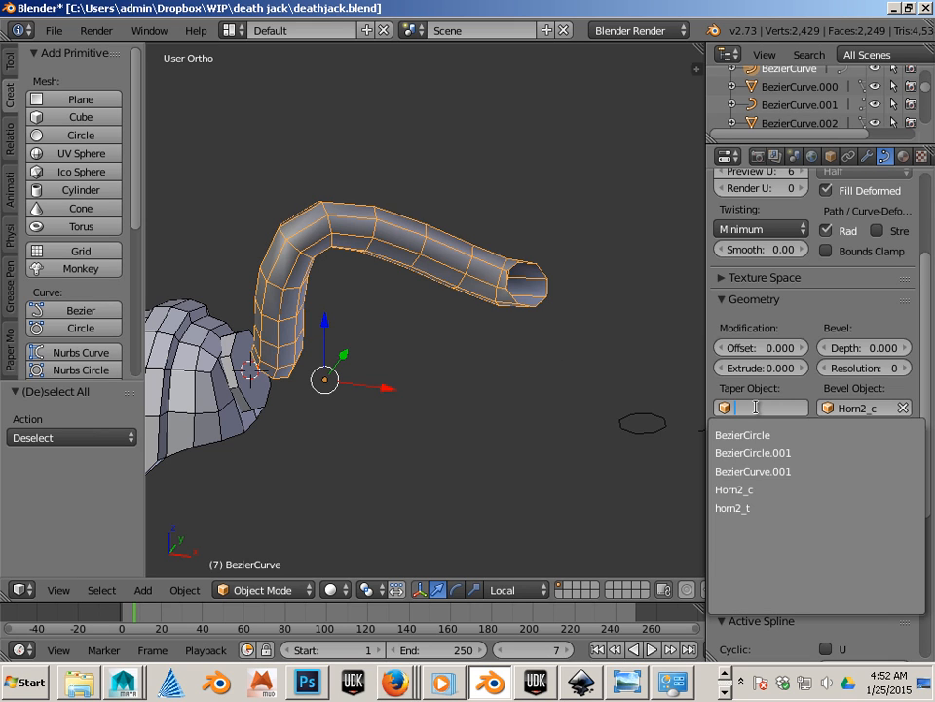
click(758, 508)
middle_drag(584, 400, 484, 382)
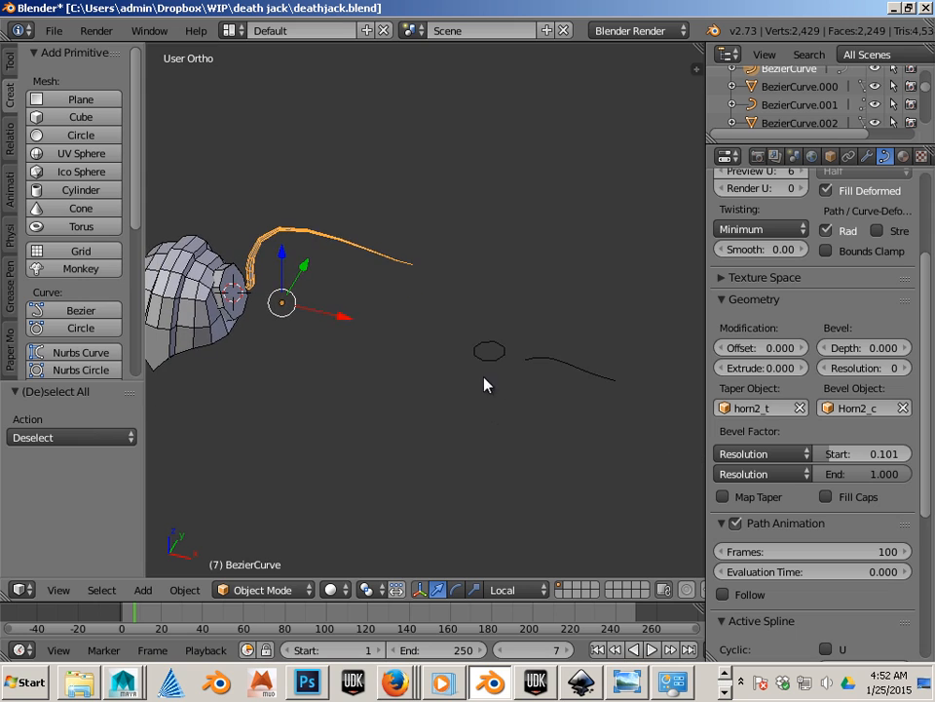
- Edit the horn2_t curve and move its far end point by about X 0.431, Y 0.363, Z 0.237 to thicken the horn's tip
right_click(585, 378)
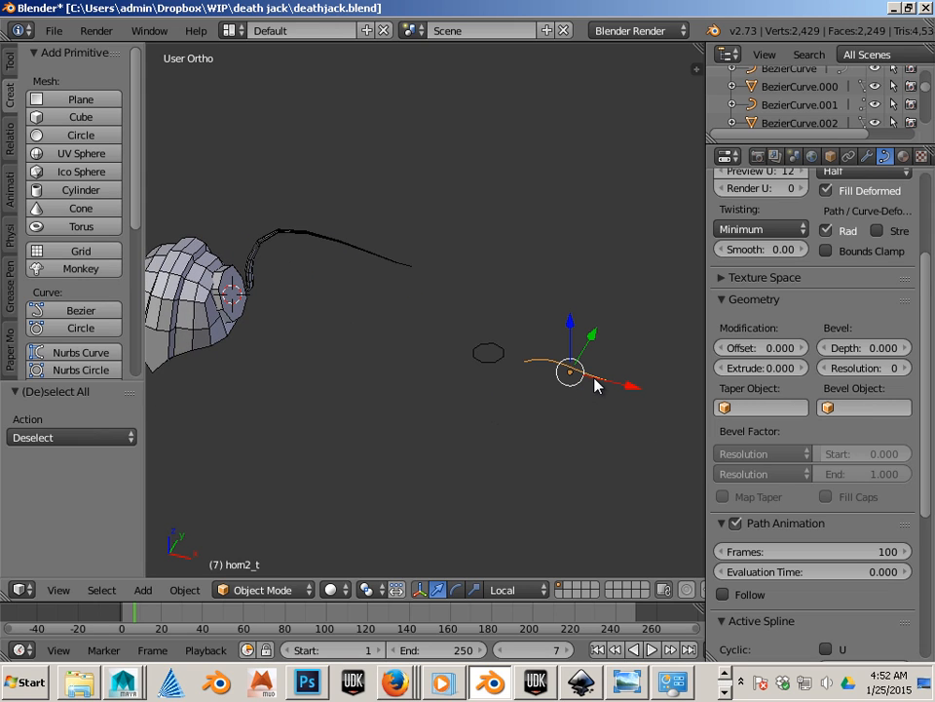
key(Tab)
click(612, 386)
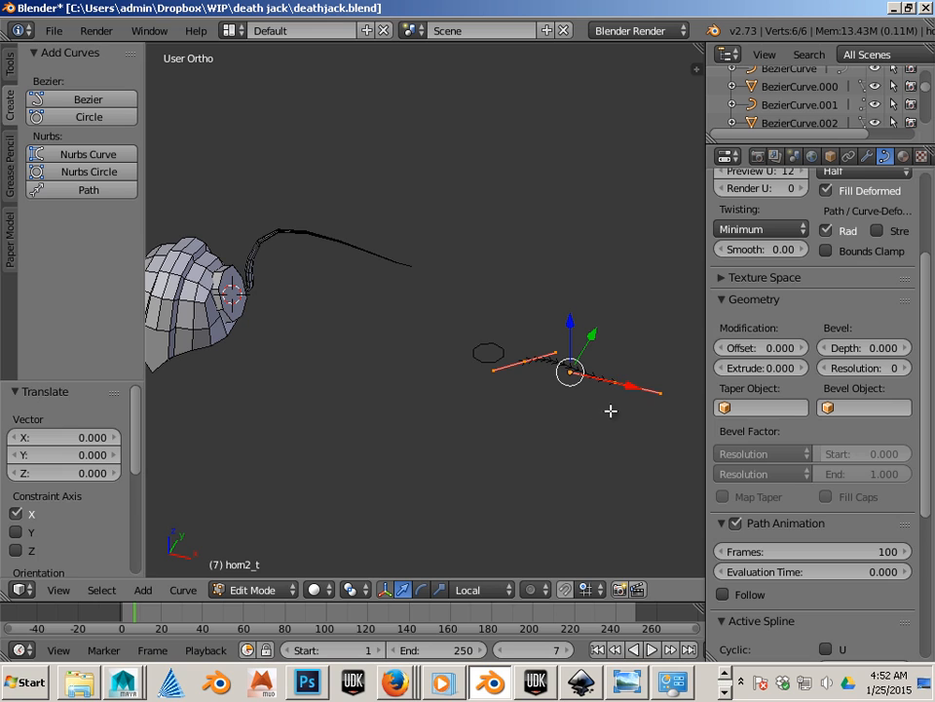
right_click(615, 390)
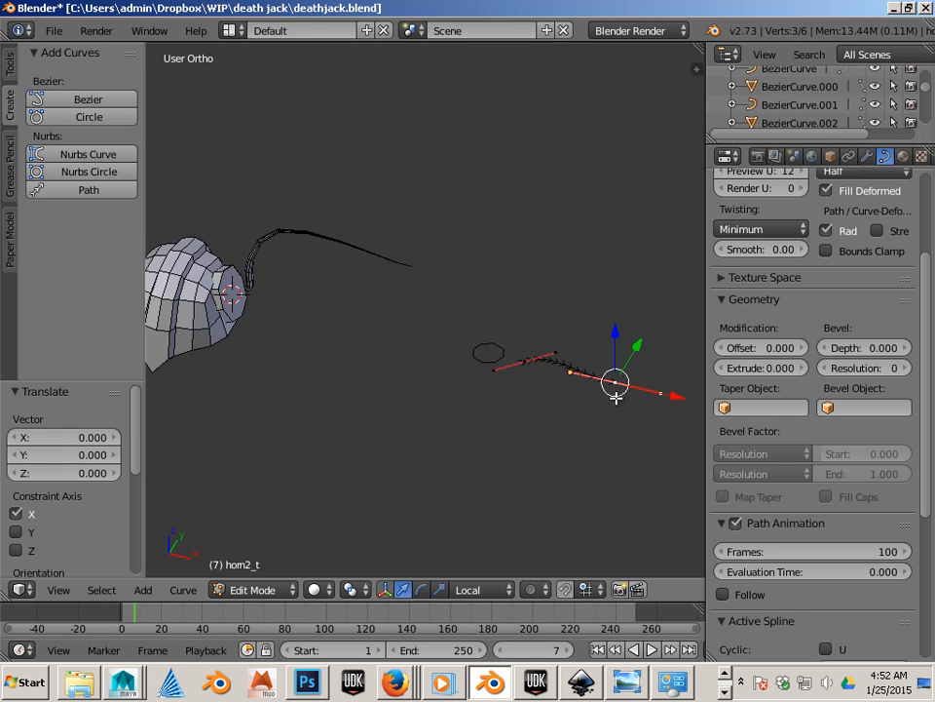
key(g)
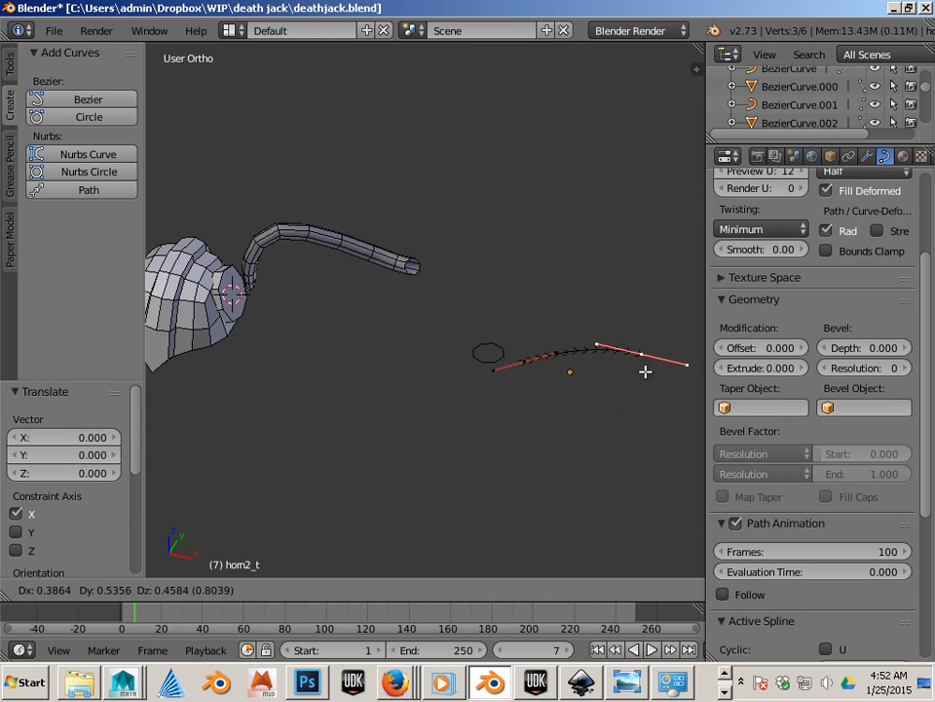
click(645, 380)
- Move the horn2_t curve's start point about 1.467 along its local Y axis to widen the horn's base
right_click(529, 376)
key(g)
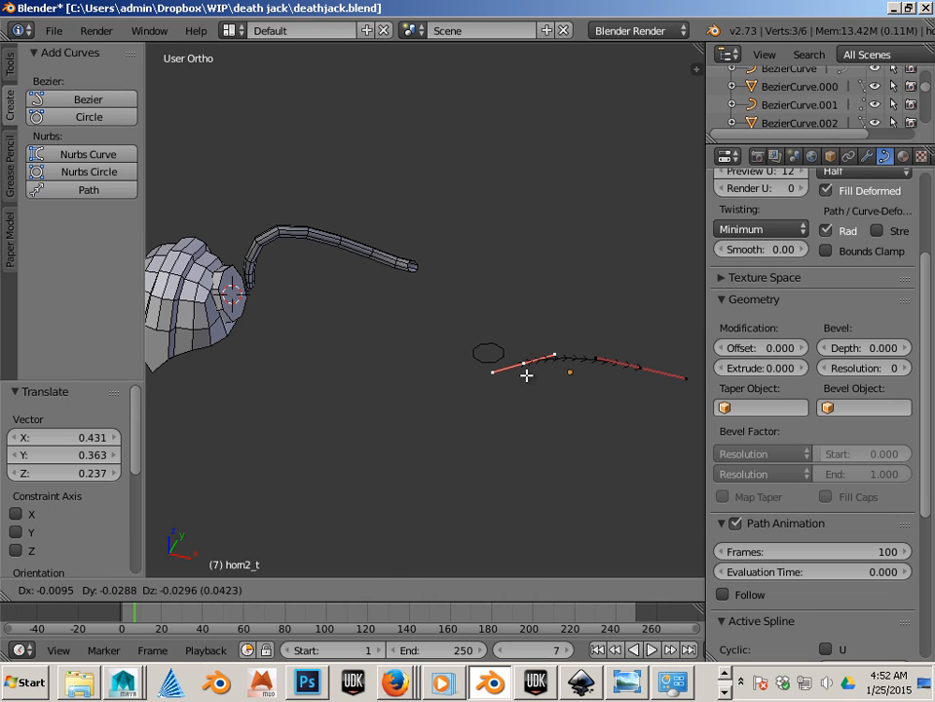
click(526, 375)
key(g)
key(y)
key(y)
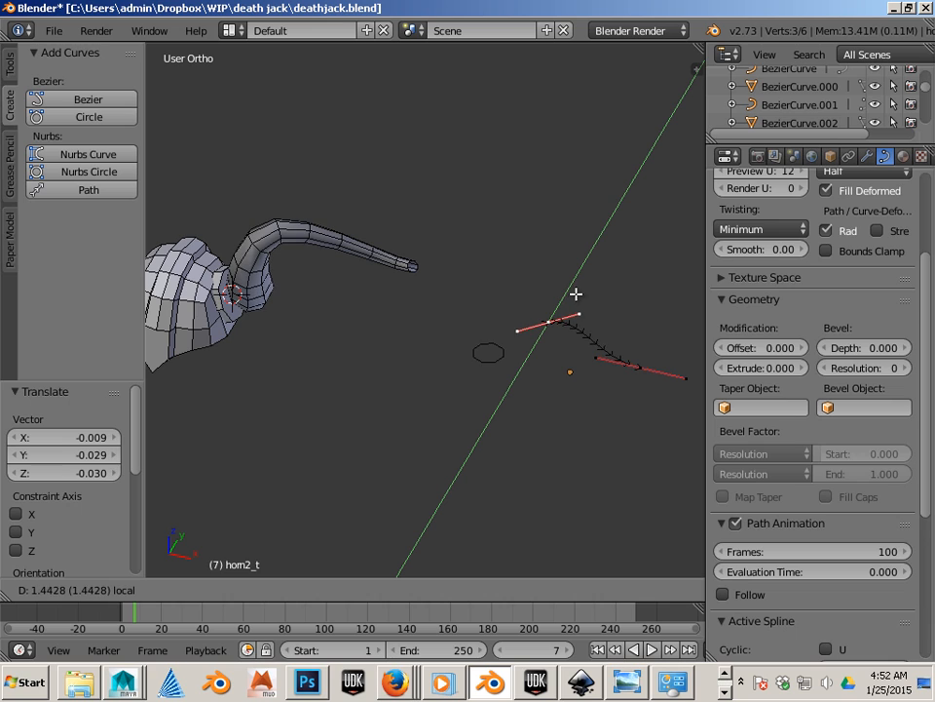
click(574, 295)
right_click(643, 366)
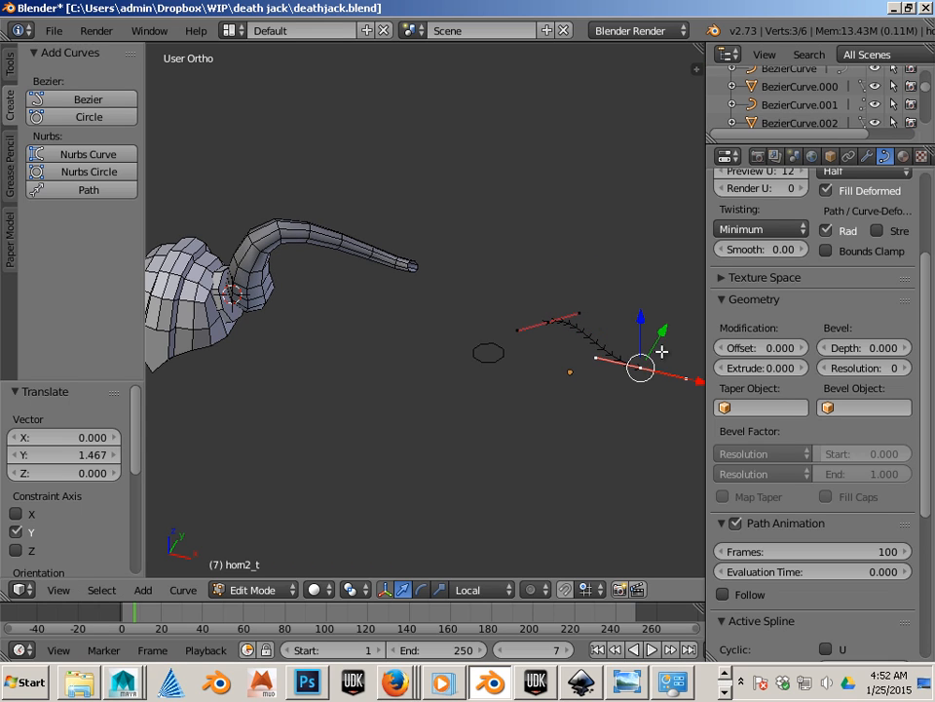
key(g)
key(y)
key(y)
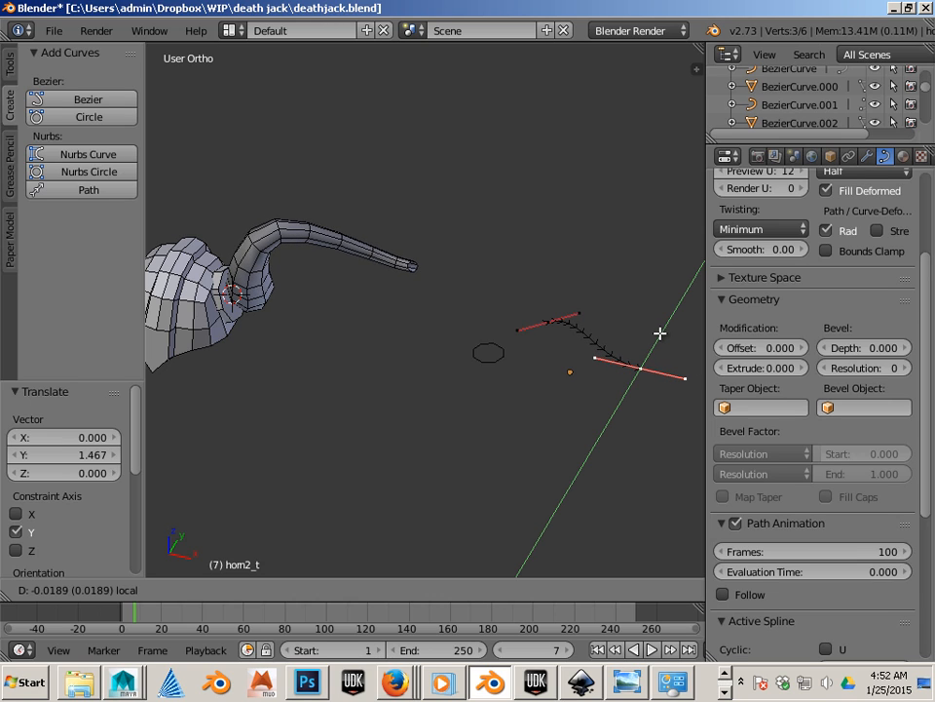
right_click(659, 334)
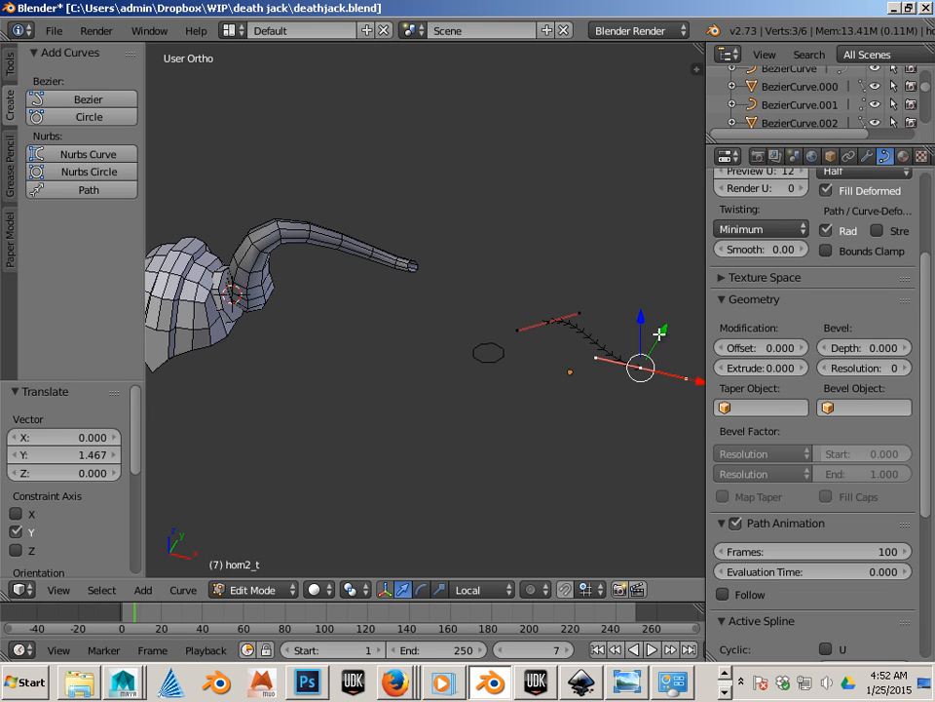
- Leave curve editing, duplicate the tapered horn, and move the copy about -6.025 along its local Y axis
middle_drag(462, 372, 424, 307)
scroll(423, 307, up, 3)
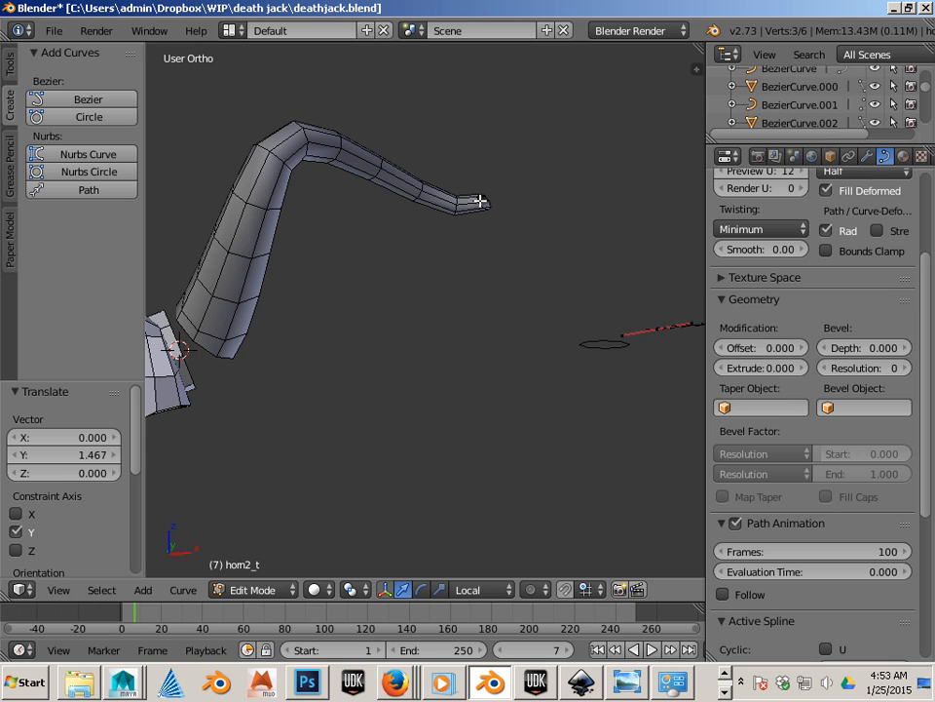
mouse_move(345, 376)
middle_down()
mouse_move(399, 386)
mouse_move(355, 388)
mouse_move(365, 382)
mouse_move(324, 373)
mouse_move(369, 367)
mouse_move(340, 371)
middle_up()
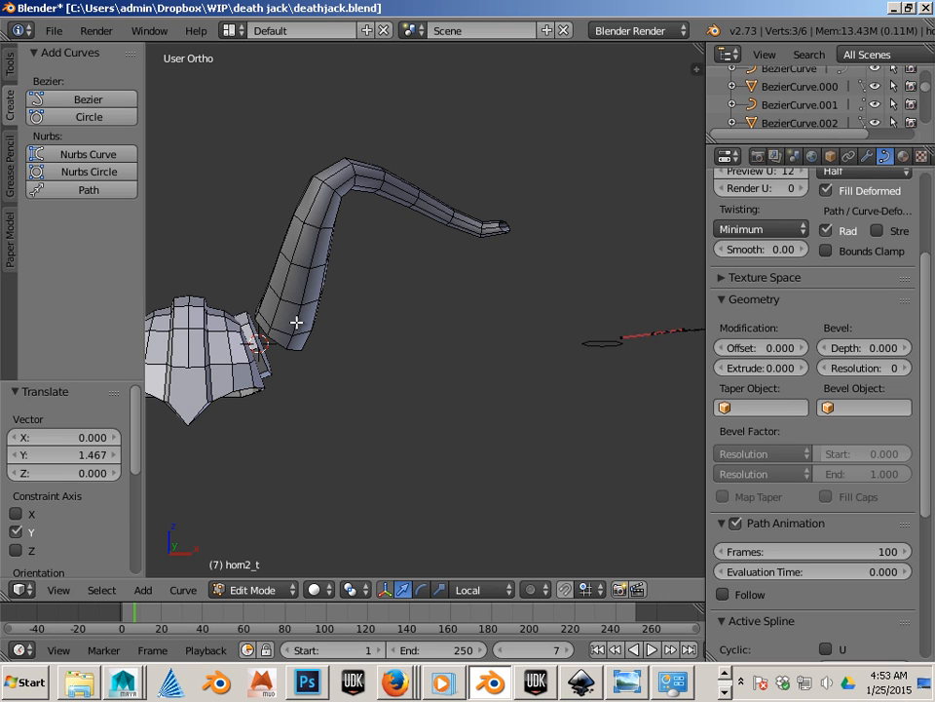
key(Tab)
right_click(315, 361)
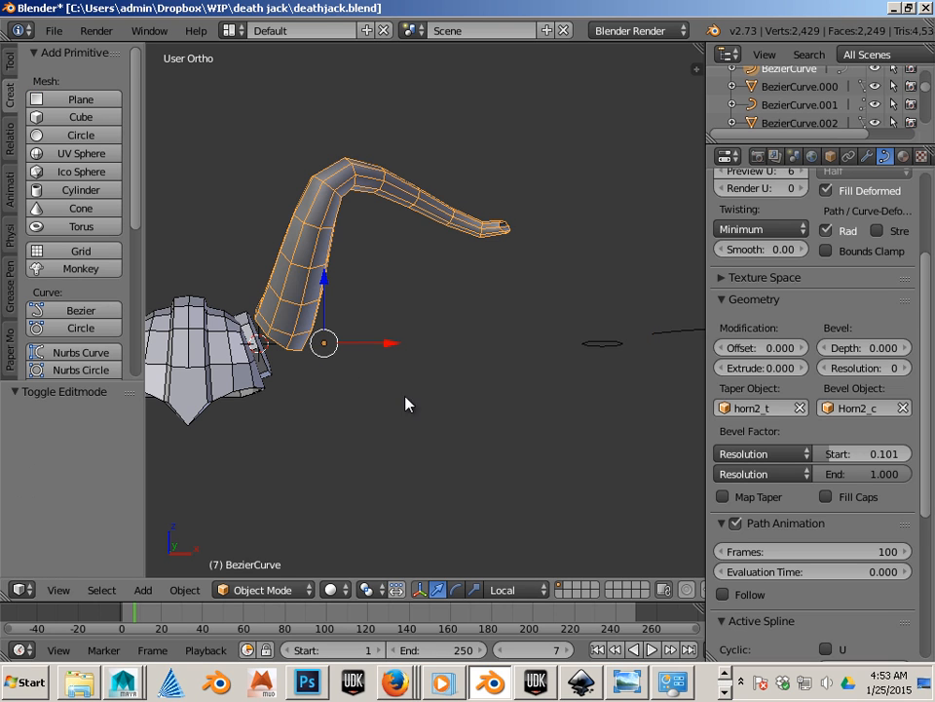
middle_drag(406, 404, 474, 391)
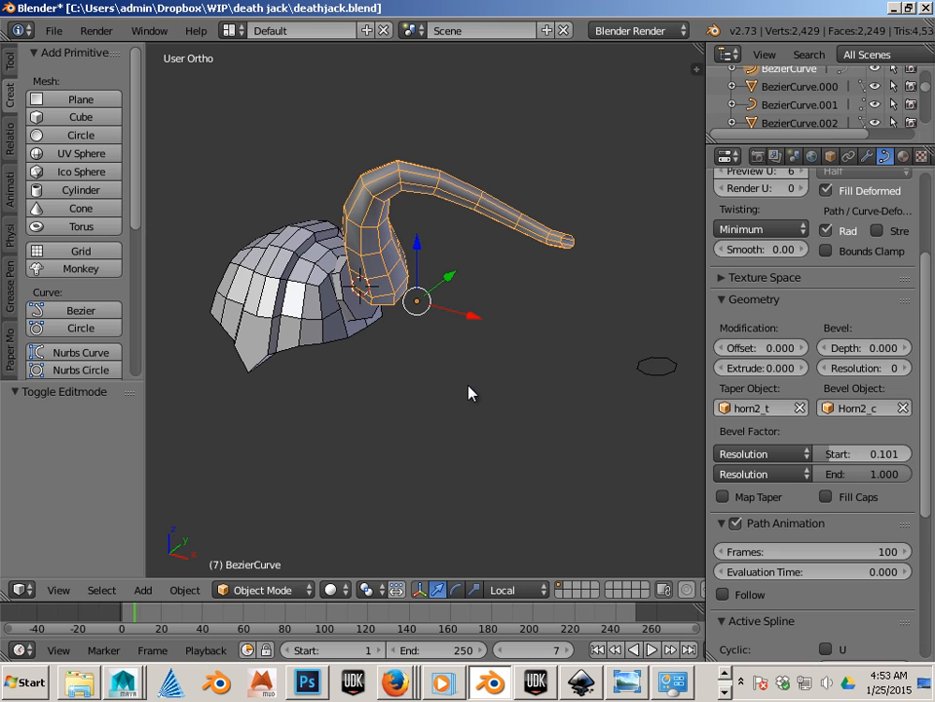
key(shift+d)
key(Escape)
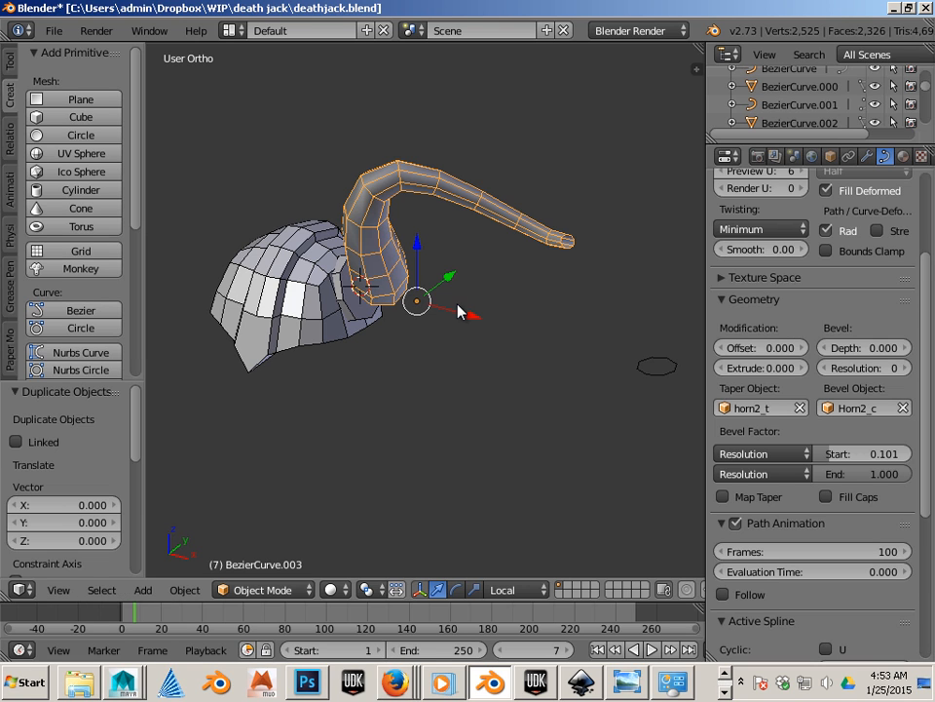
key(g)
key(y)
key(y)
click(273, 438)
- Try to convert the duplicated horn with the Curve from Mesh/Text conversion
middle_drag(283, 443, 429, 467)
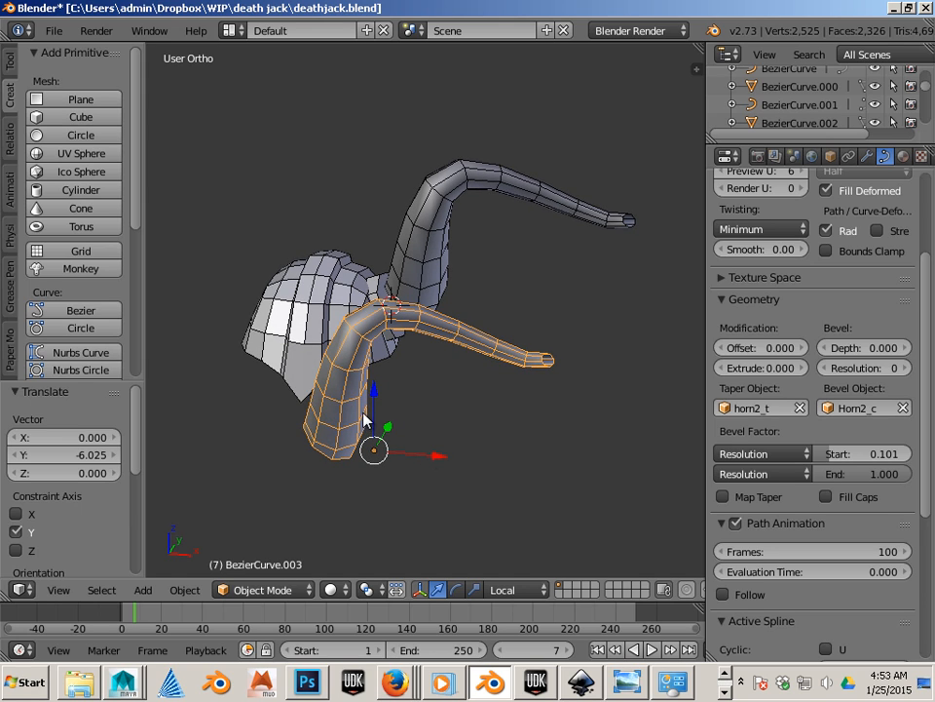
click(184, 590)
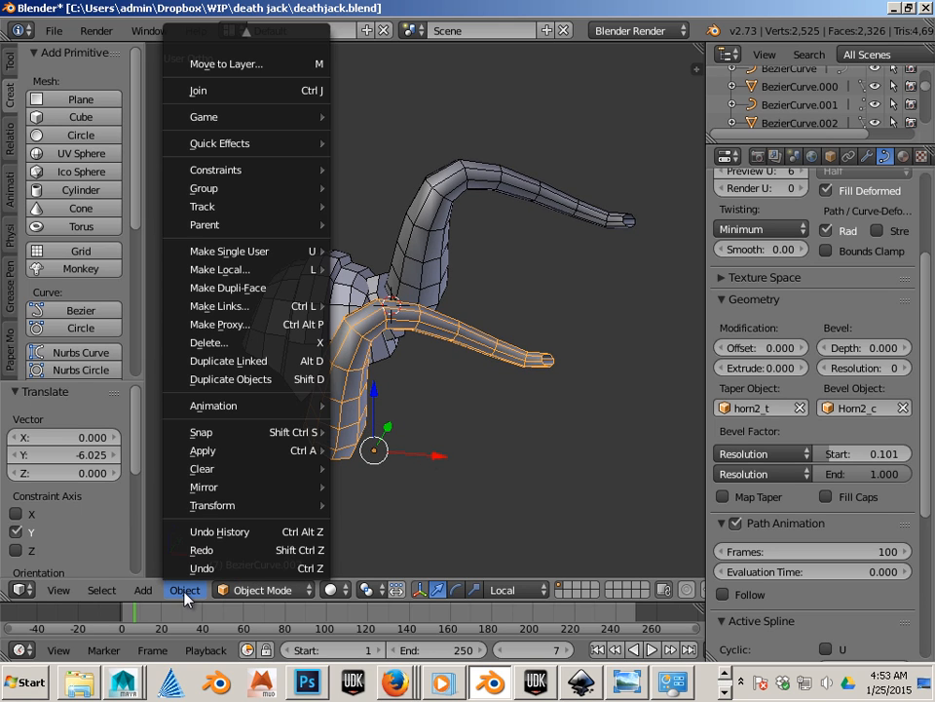
mouse_move(248, 43)
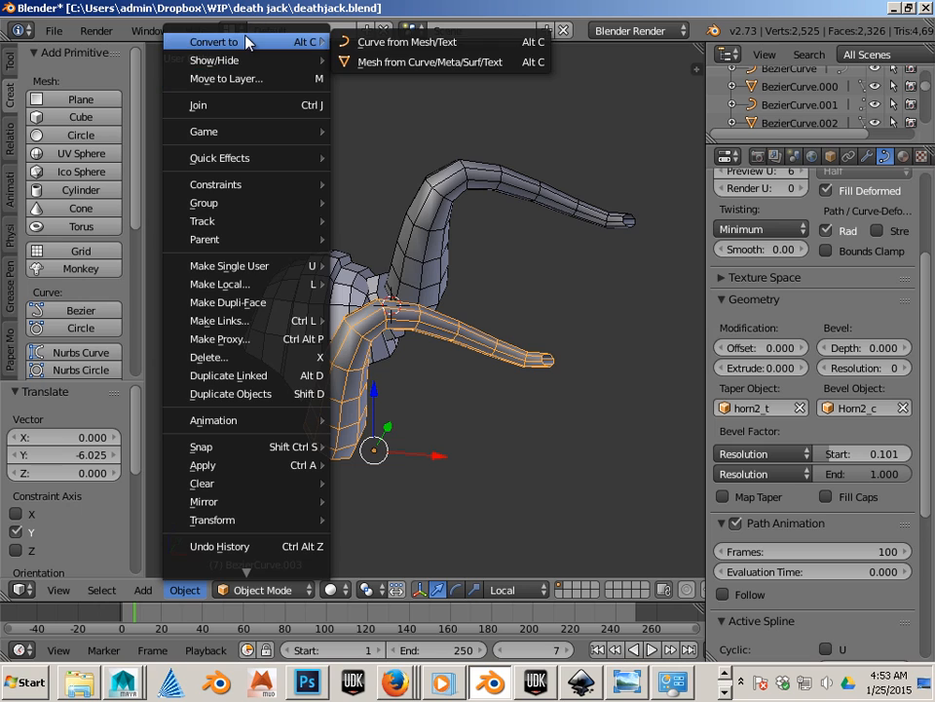
click(389, 43)
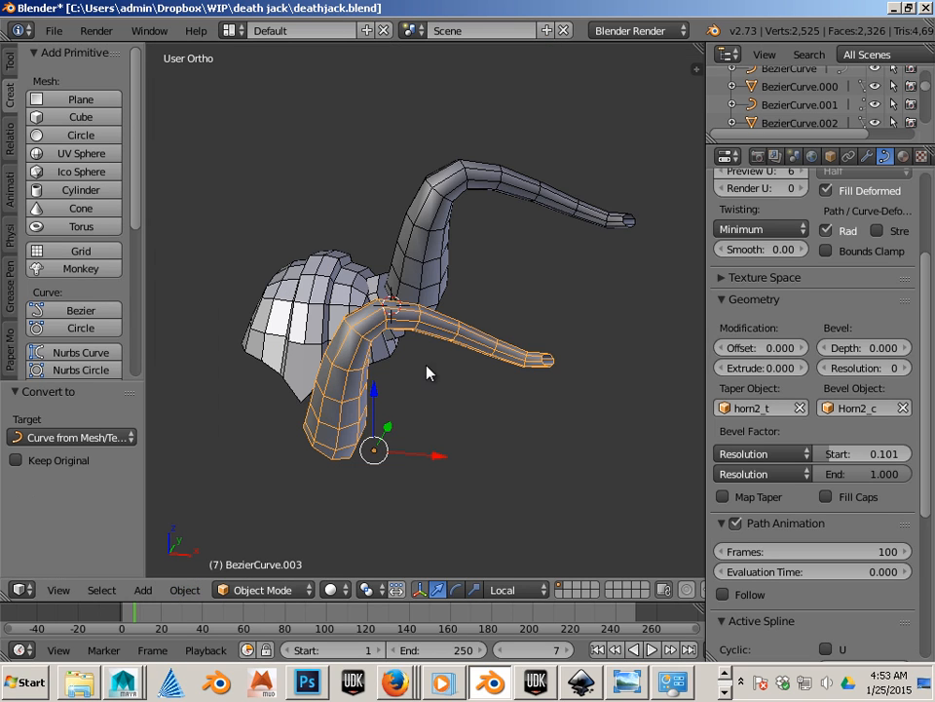
key(Tab)
key(Tab)
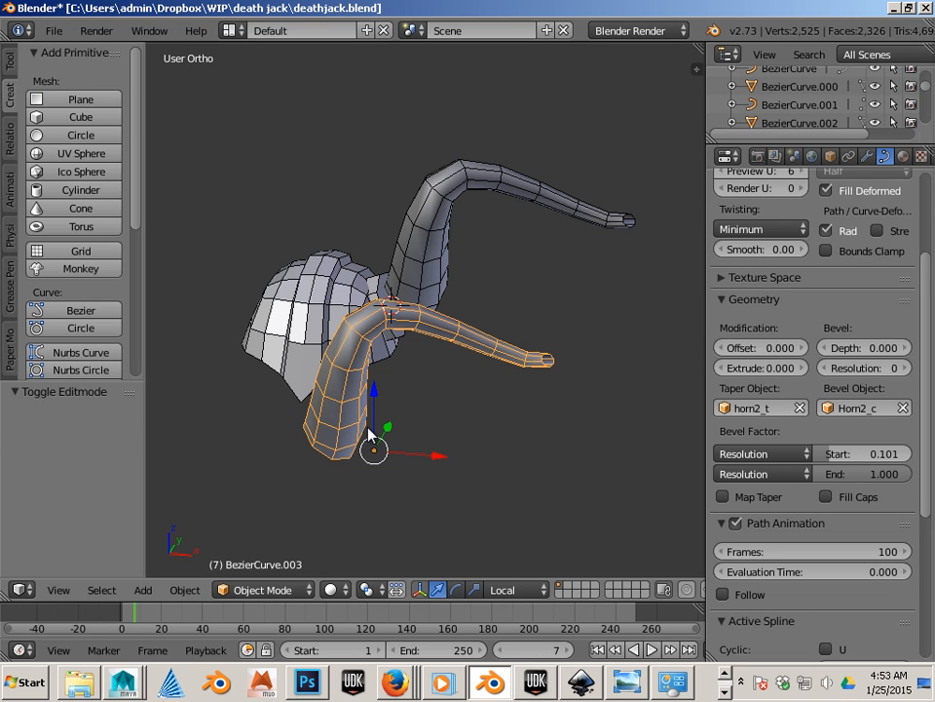
- Convert the duplicated horn from a curve to an editable mesh
click(185, 589)
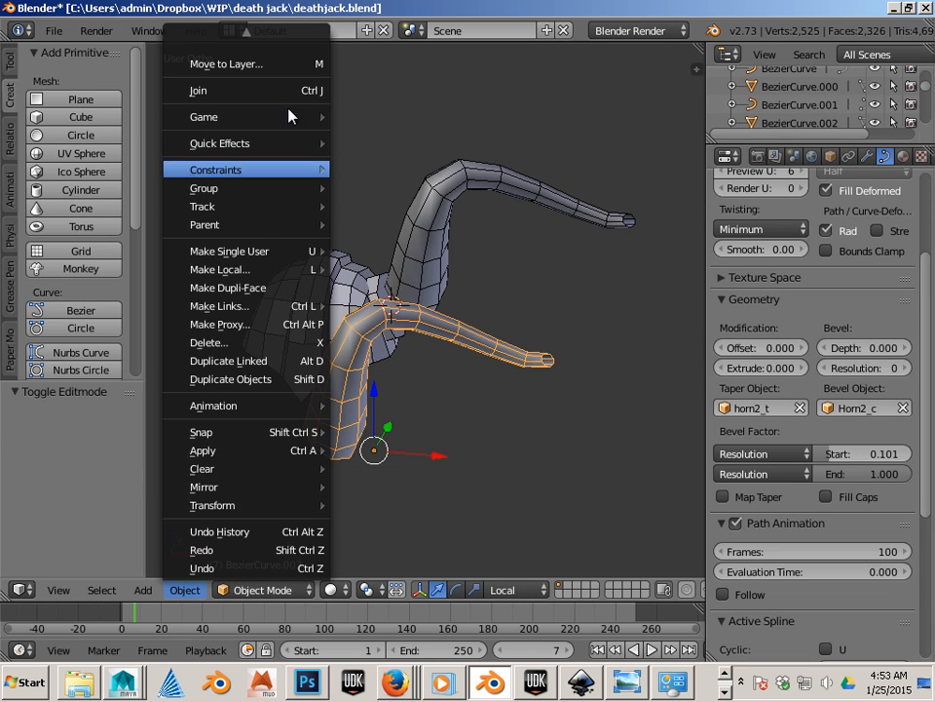
mouse_move(225, 42)
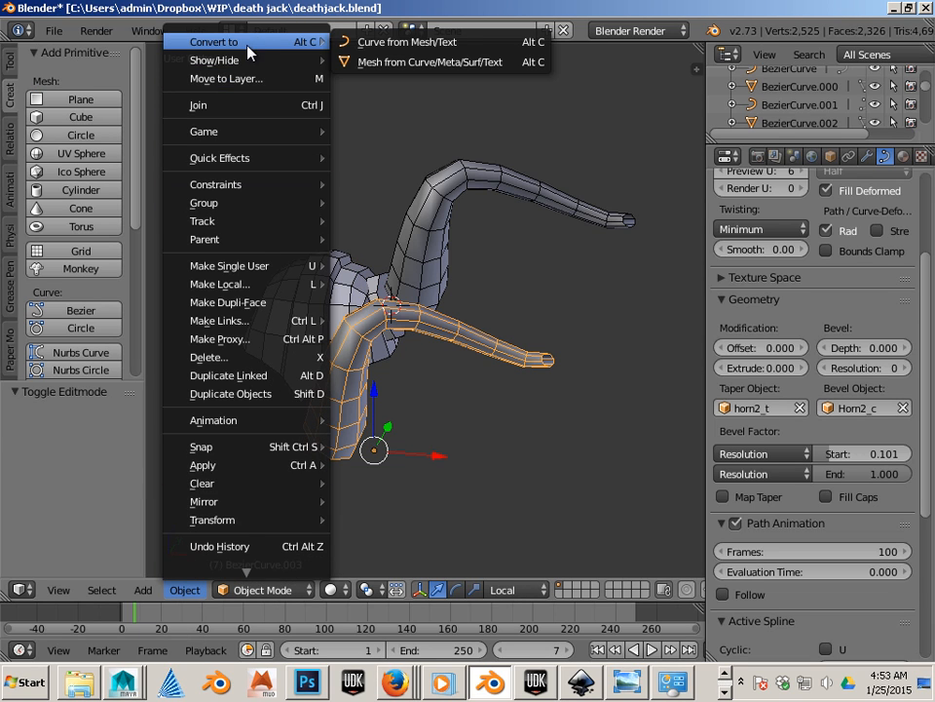
click(365, 63)
key(Tab)
key(Tab)
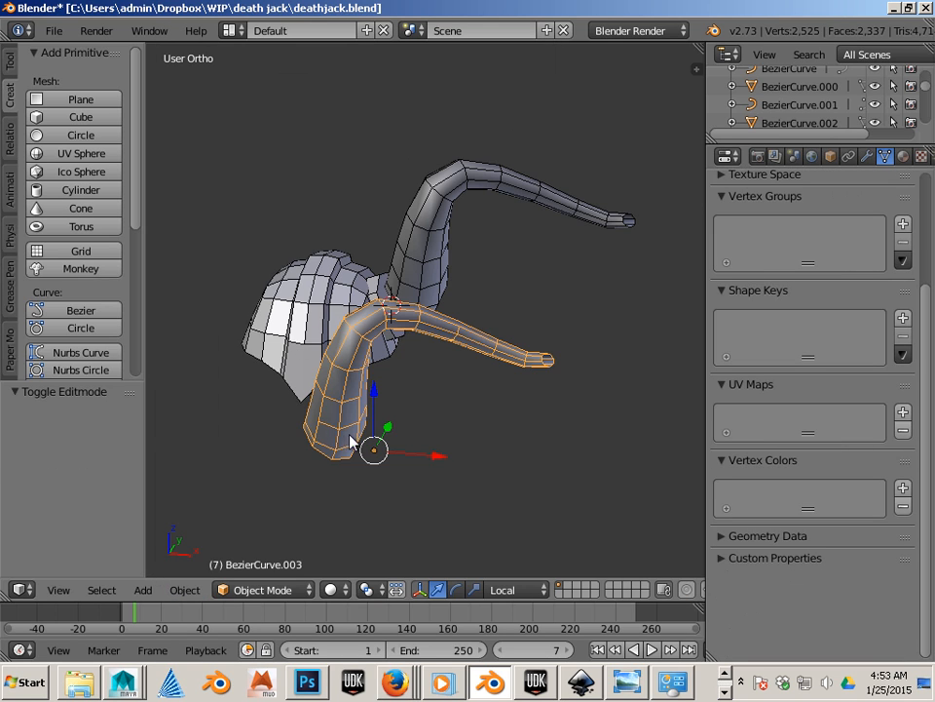
key(Tab)
key(Tab)
- Edit the converted horn's mesh and scale the open edge loop at its tip to about 0.375
middle_drag(447, 493, 421, 464)
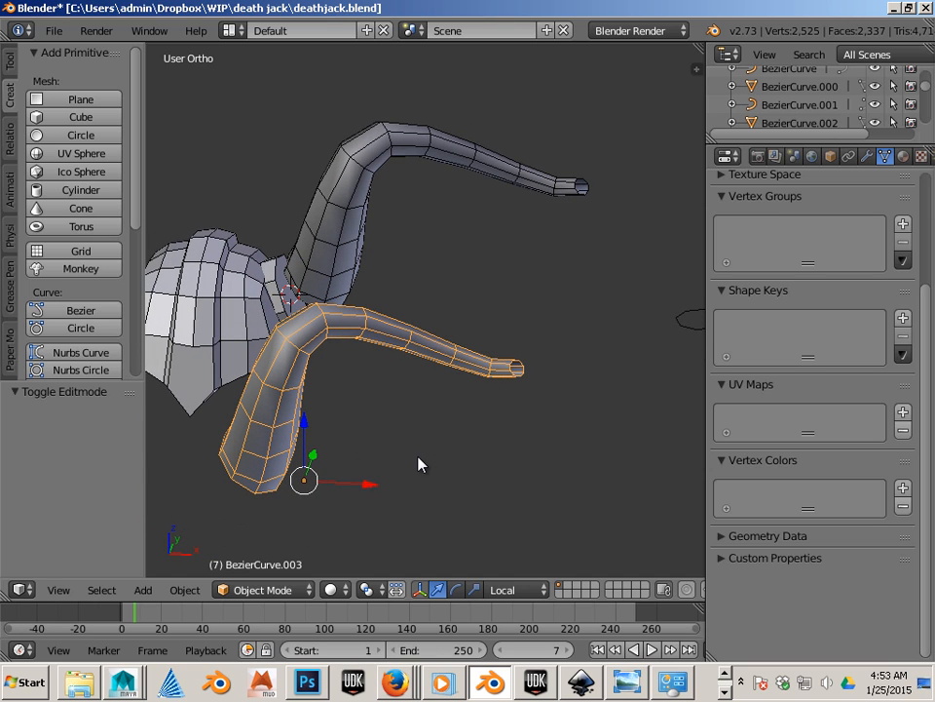
middle_drag(534, 438, 422, 443)
scroll(397, 398, up, 3)
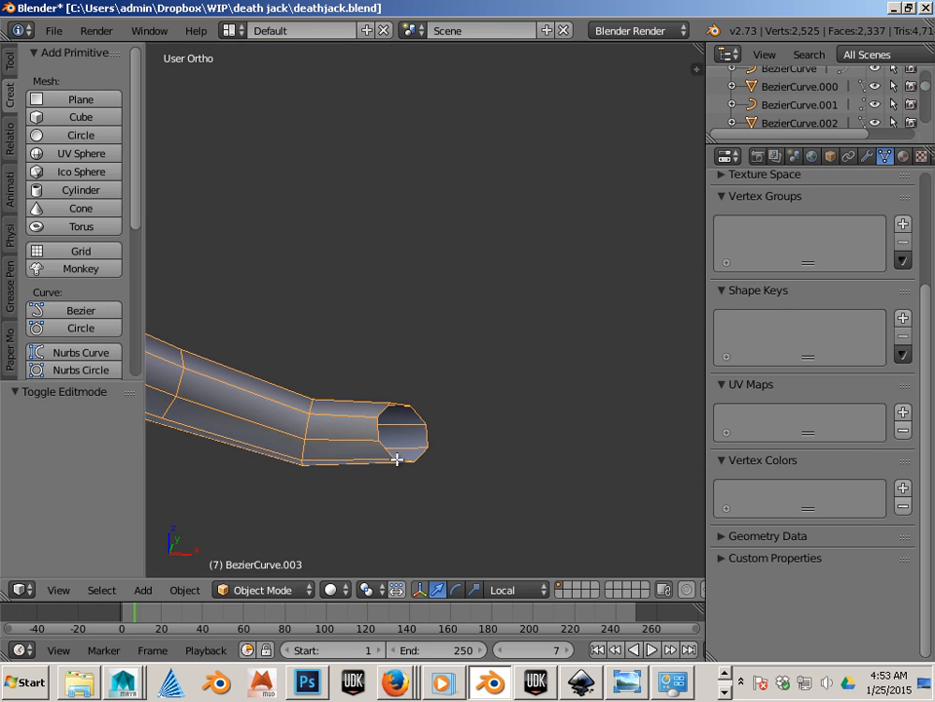
key(Tab)
right_click(414, 464)
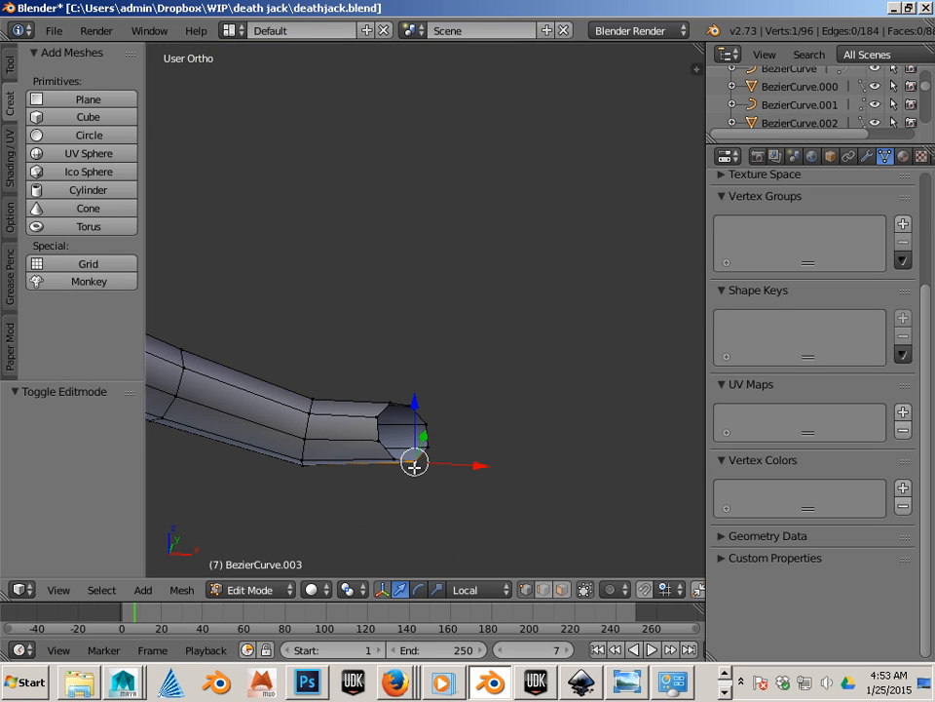
alt+right_click(389, 454)
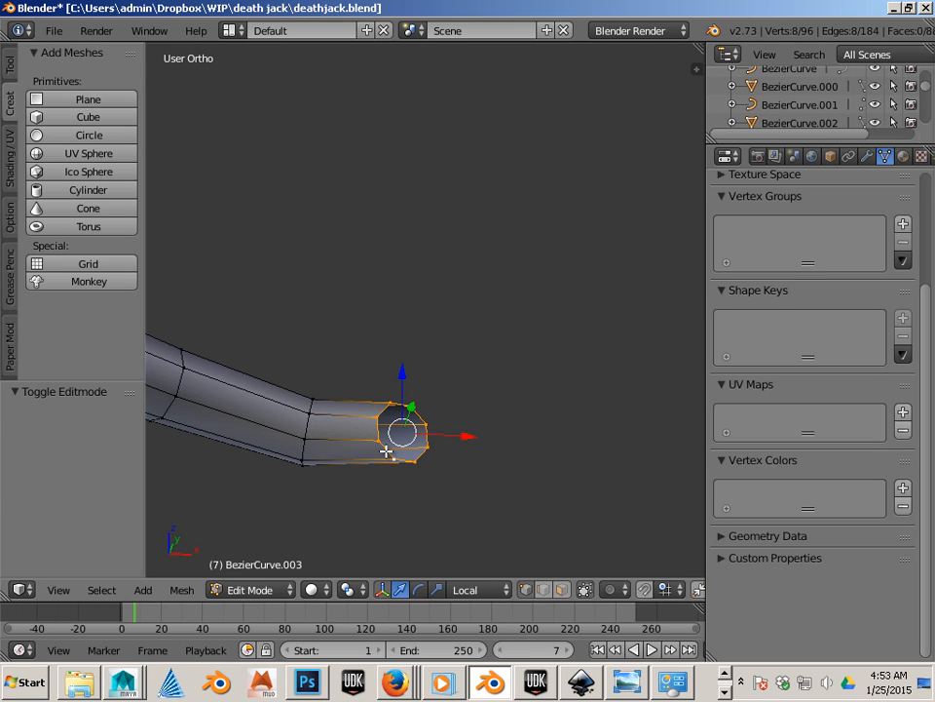
key(s)
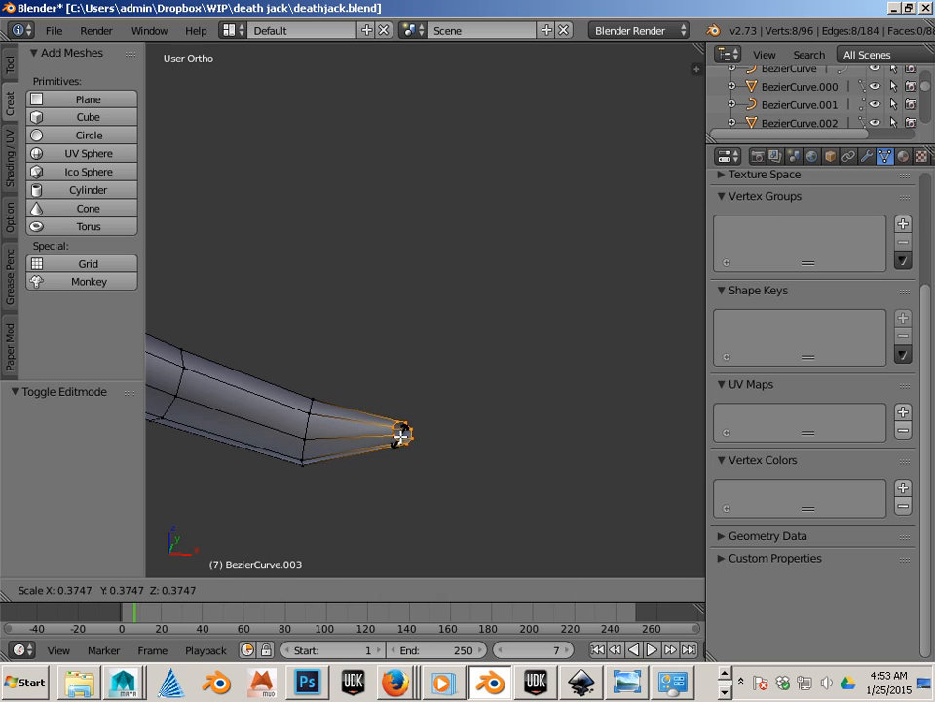
click(402, 436)
- Close the horn's open tip with a face and scale its edge loop down further to about 0.61
scroll(413, 455, up, 2)
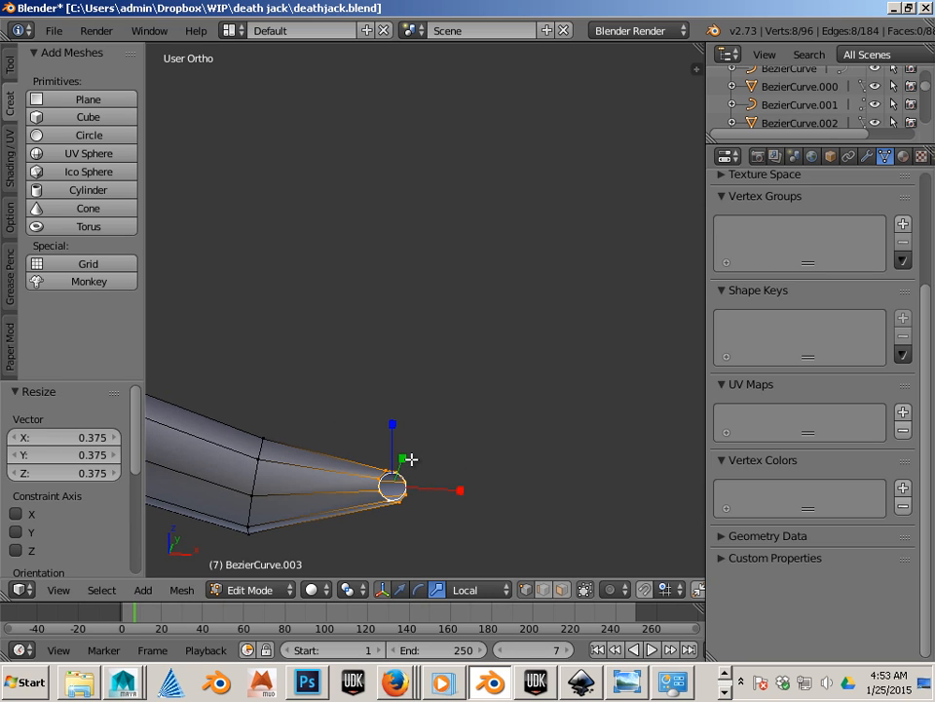
key(f)
shift+middle_drag(400, 488, 427, 367)
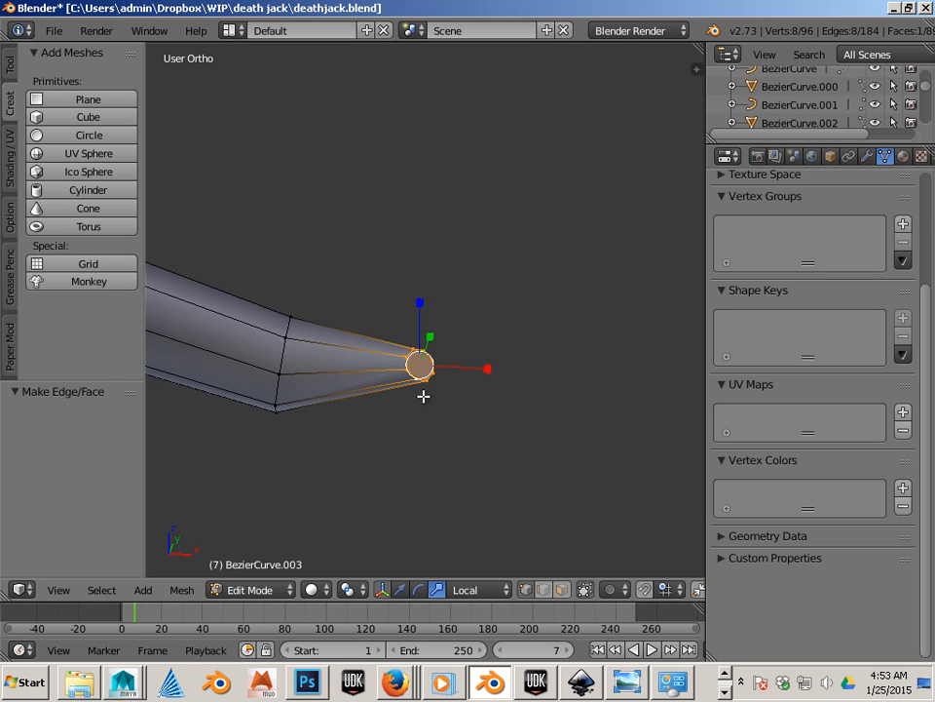
scroll(425, 400, up, 4)
key(a)
right_click(423, 453)
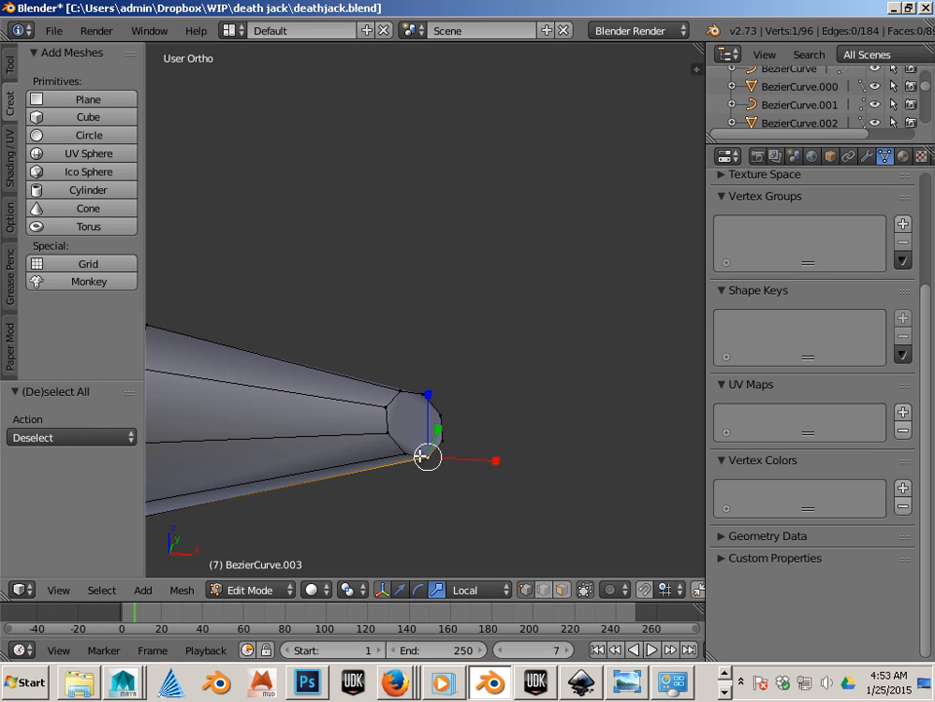
alt+right_click(420, 455)
key(s)
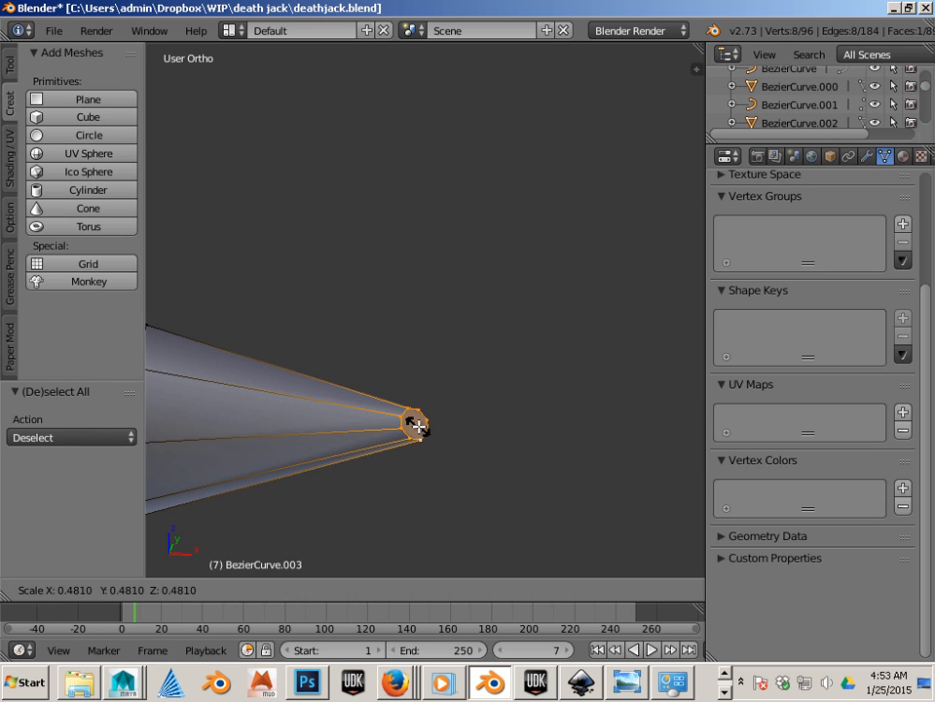
click(416, 425)
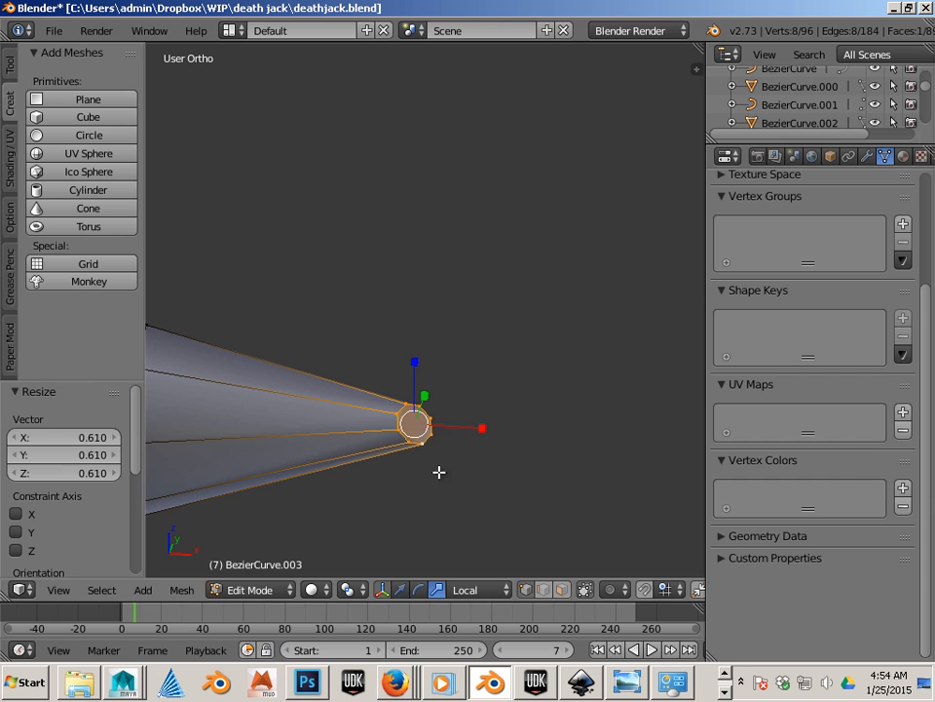
key(a)
- Select all eight vertices of the ring just behind the horn's tip in wireframe display and smooth them
scroll(437, 473, down, 3)
middle_drag(436, 474, 391, 442)
scroll(466, 461, up, 3)
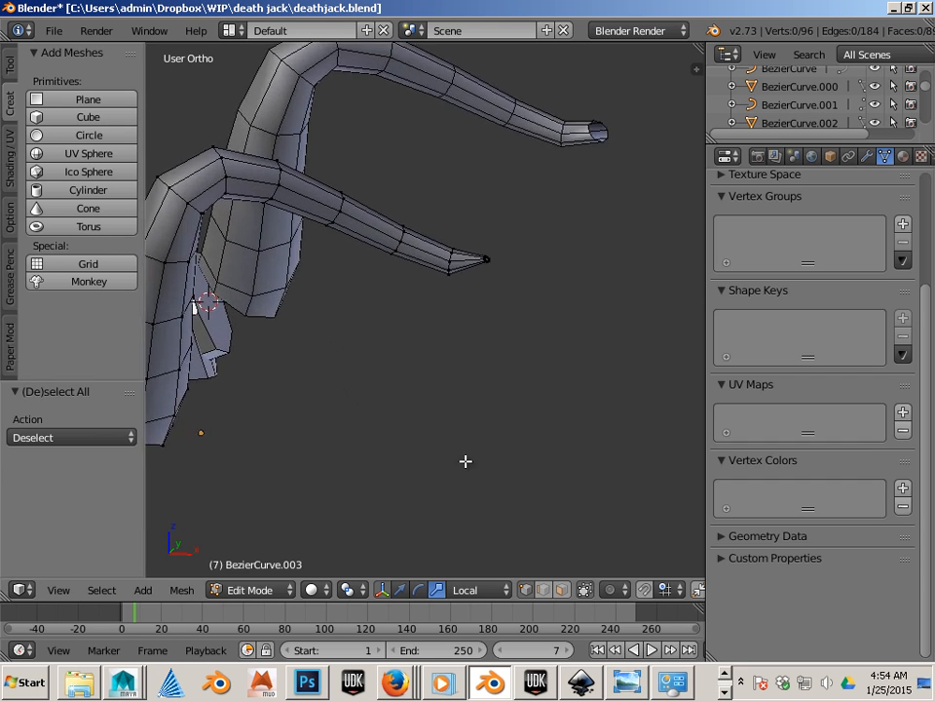
scroll(455, 159, up, 2)
key(b)
drag(453, 159, 477, 292)
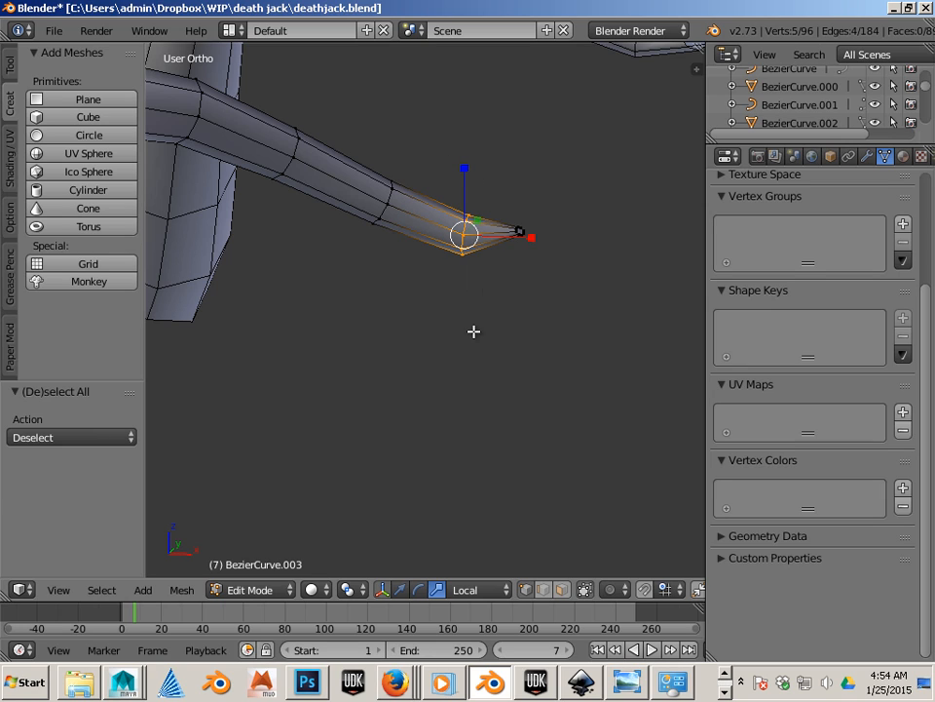
key(z)
key(a)
key(b)
drag(445, 183, 484, 305)
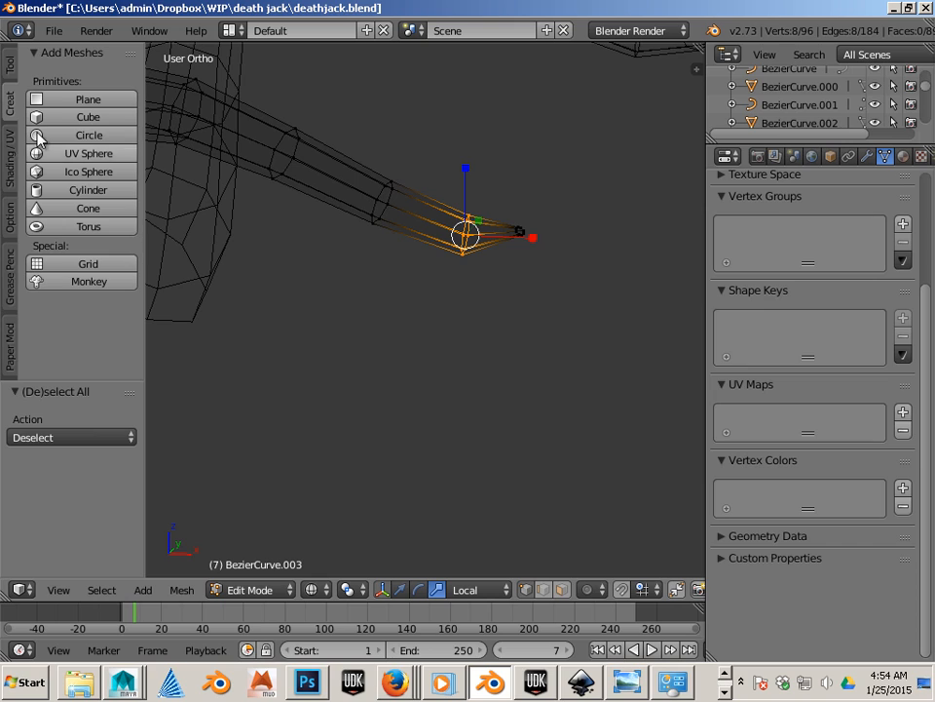
click(11, 65)
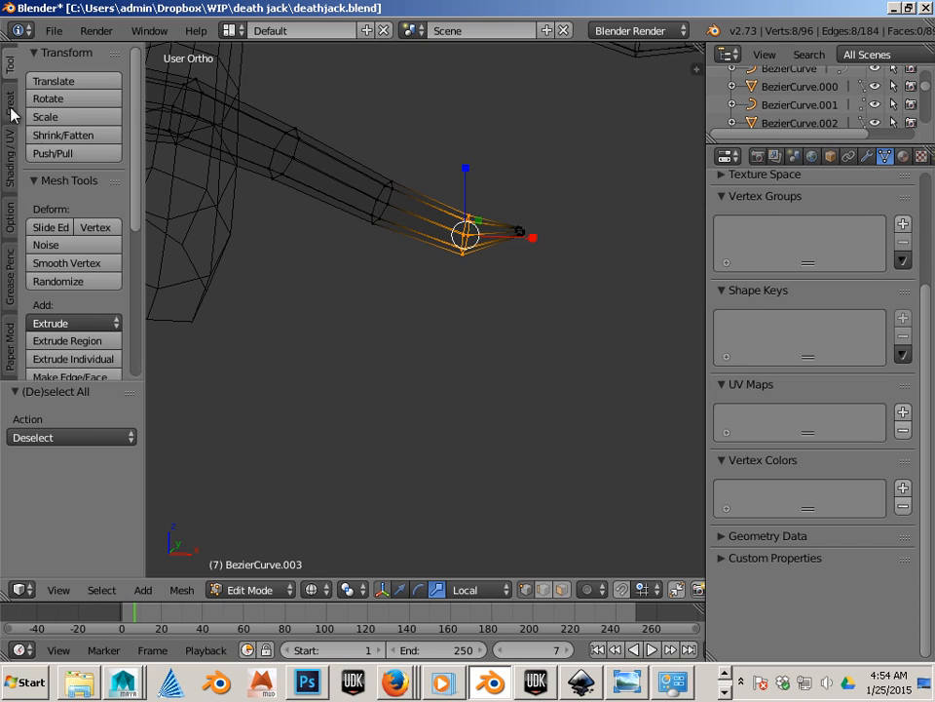
click(80, 262)
key(z)
key(a)
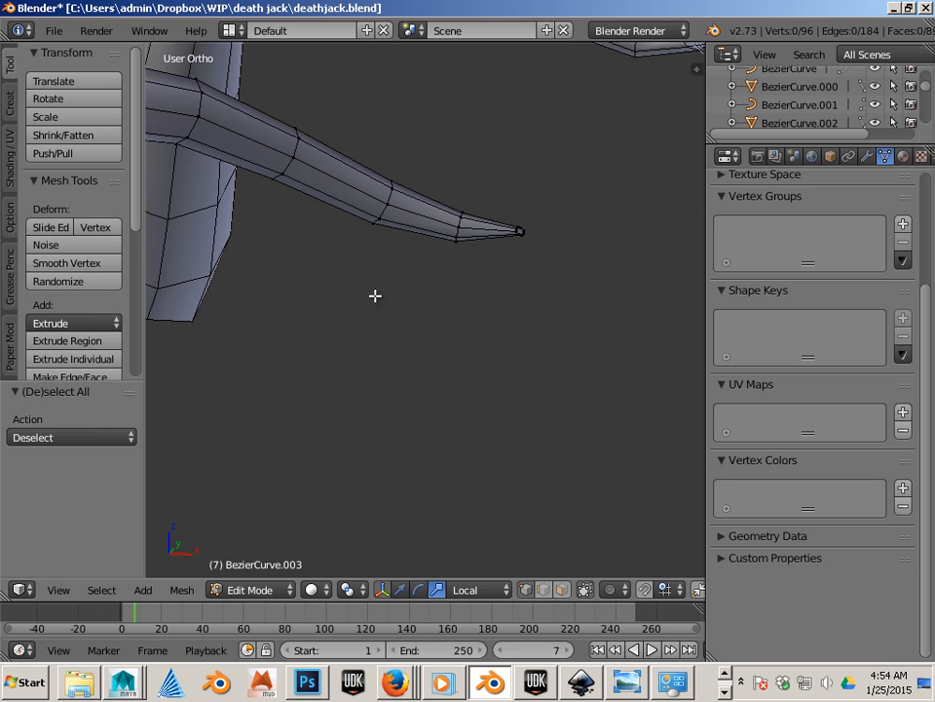
- Leave mesh editing and move the finished horn about 7.549, plus another 1.088, along its local Y axis
middle_drag(376, 294, 407, 311)
scroll(352, 287, down, 4)
middle_drag(352, 288, 386, 345)
key(Tab)
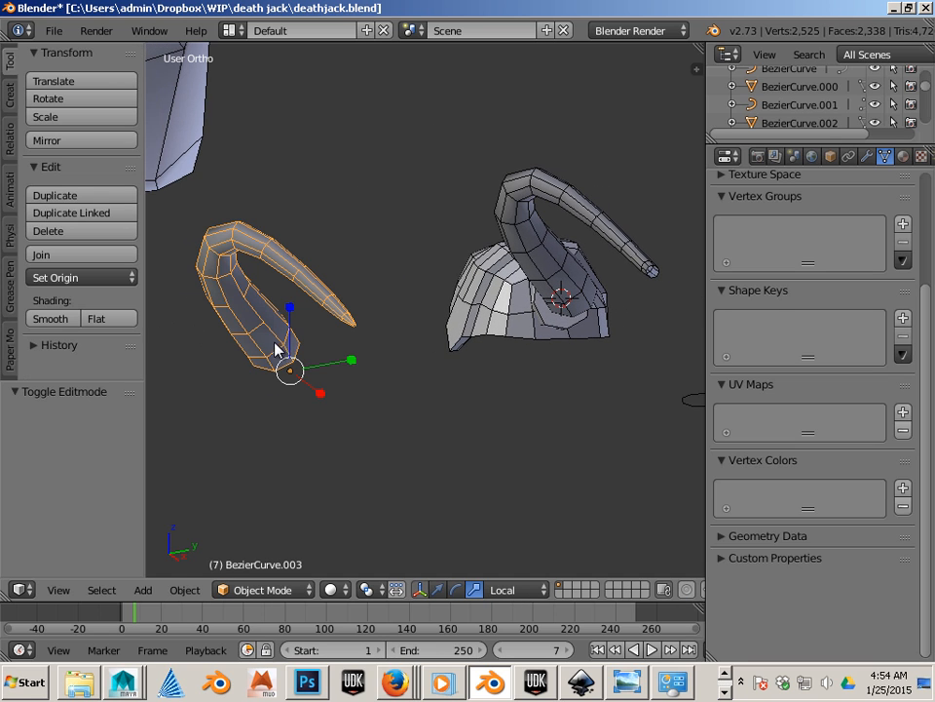
key(ctrl+alt+g)
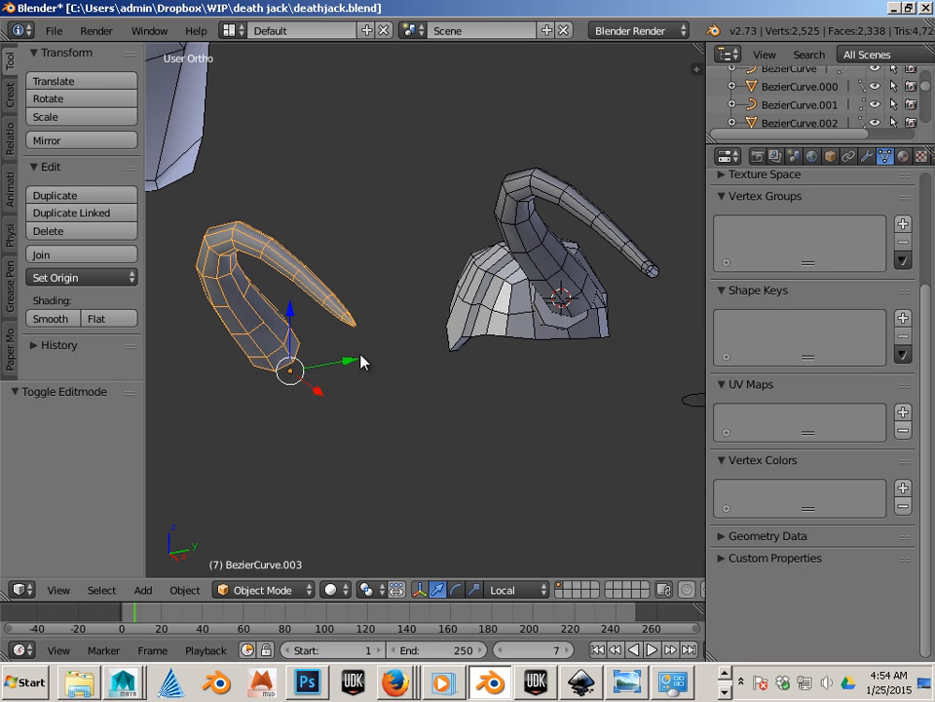
drag(361, 362, 741, 294)
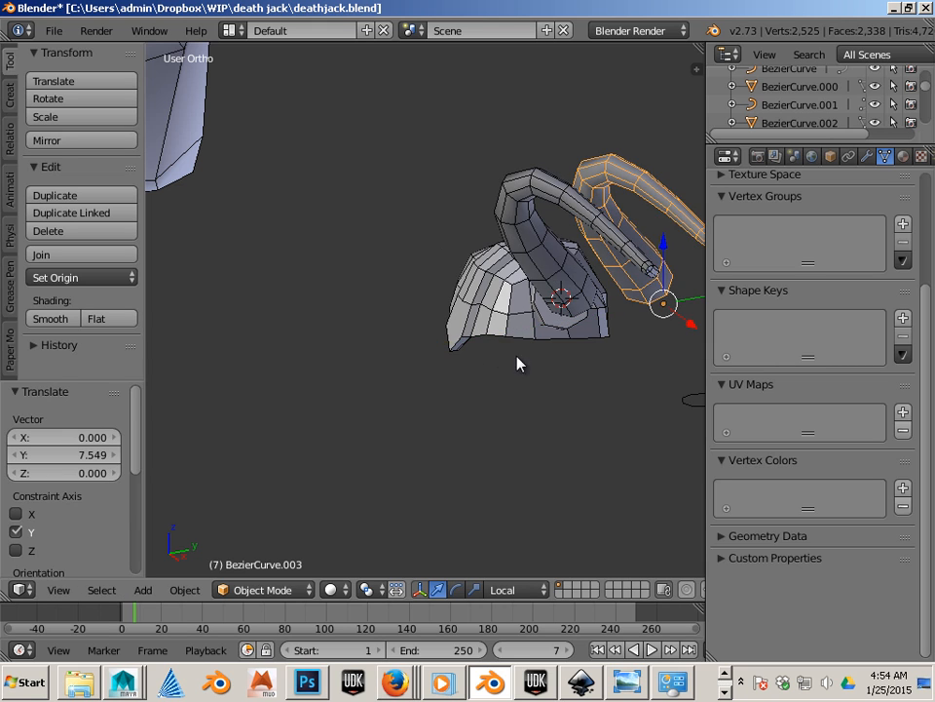
middle_drag(518, 364, 397, 457)
drag(495, 392, 545, 398)
middle_drag(477, 417, 422, 402)
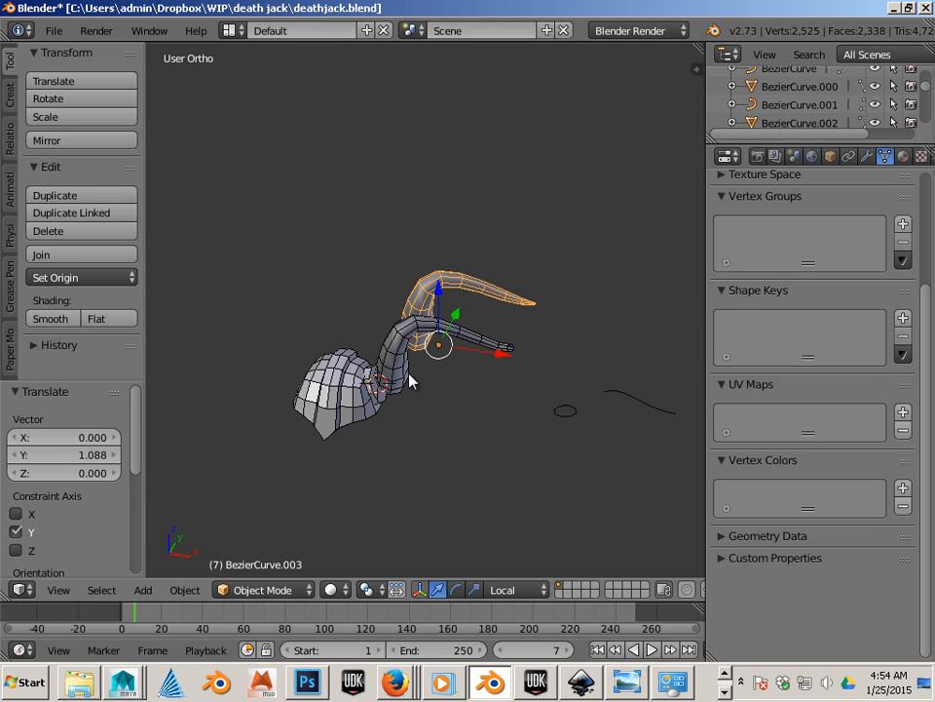
shift+middle_drag(338, 391, 371, 401)
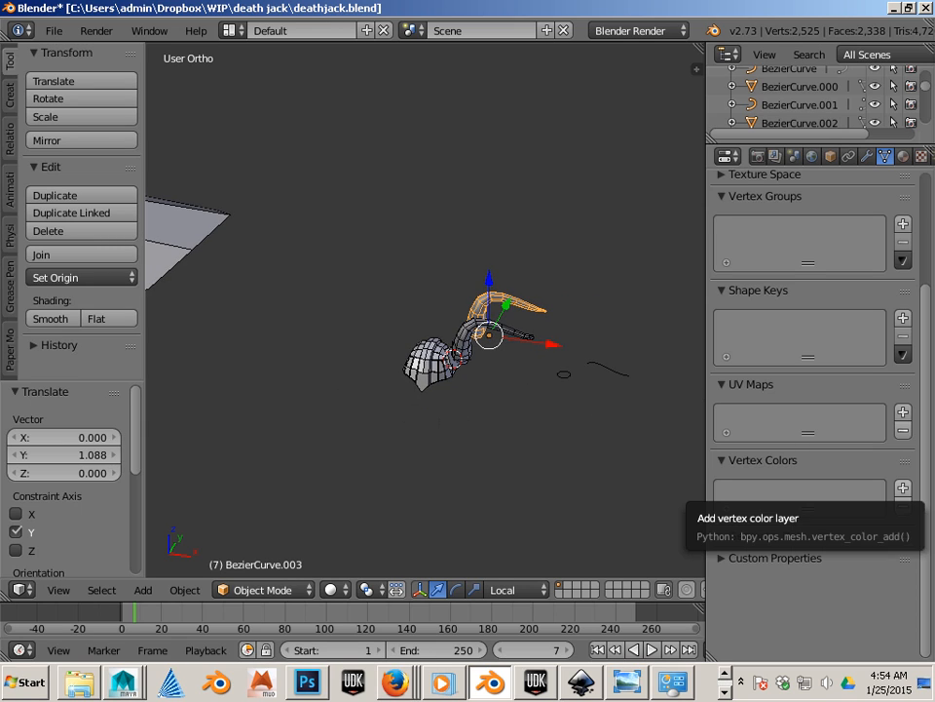